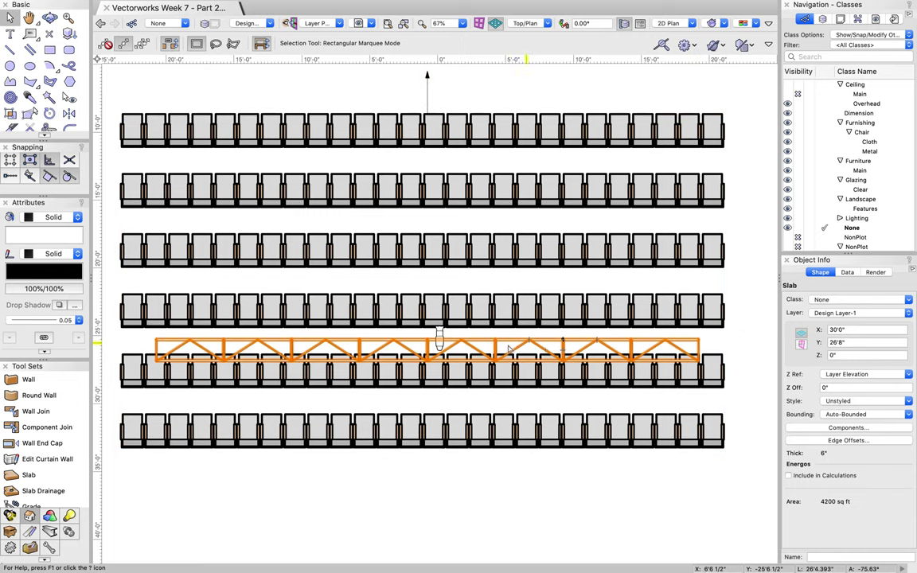
Select the ETC Source4 lighting device hanging at the centre of the truss
left_click(439, 336)
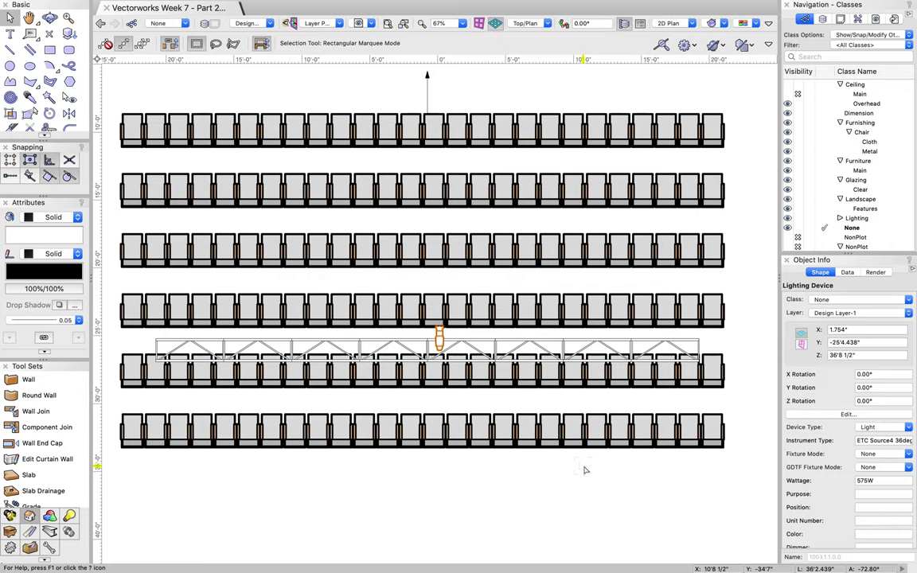
Duplicate the light with an X offset of 1'6" (18") repeatedly until six lights line the truss
key("super+m")
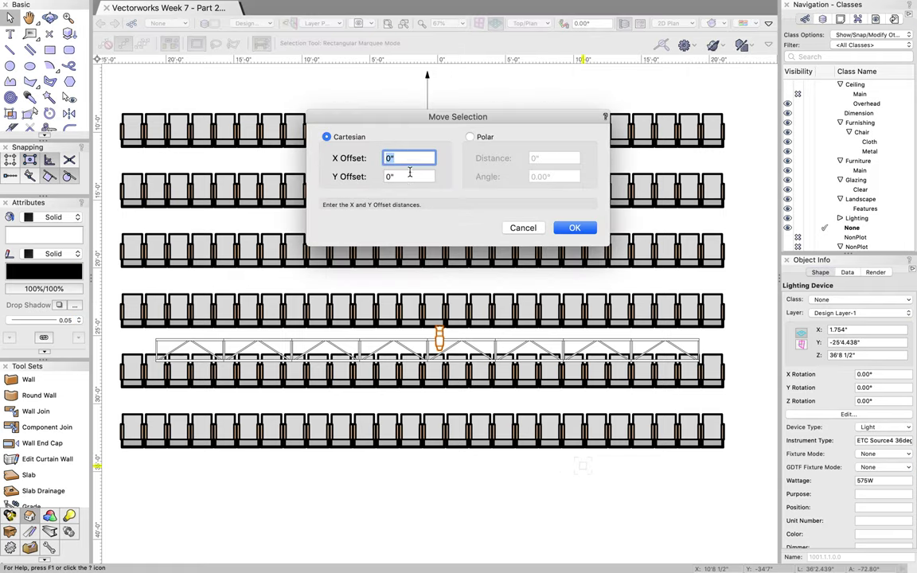
type("18\"")
key("Return")
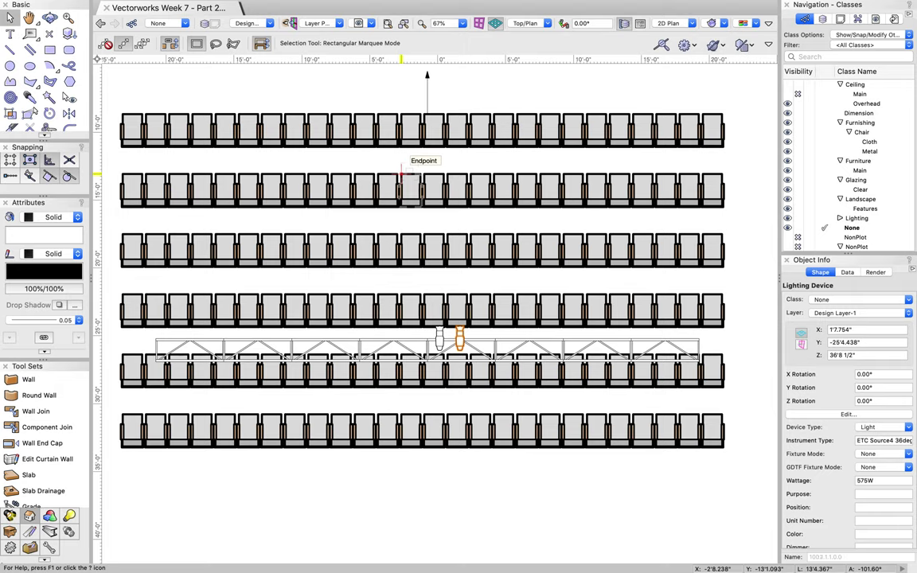
key("super+m")
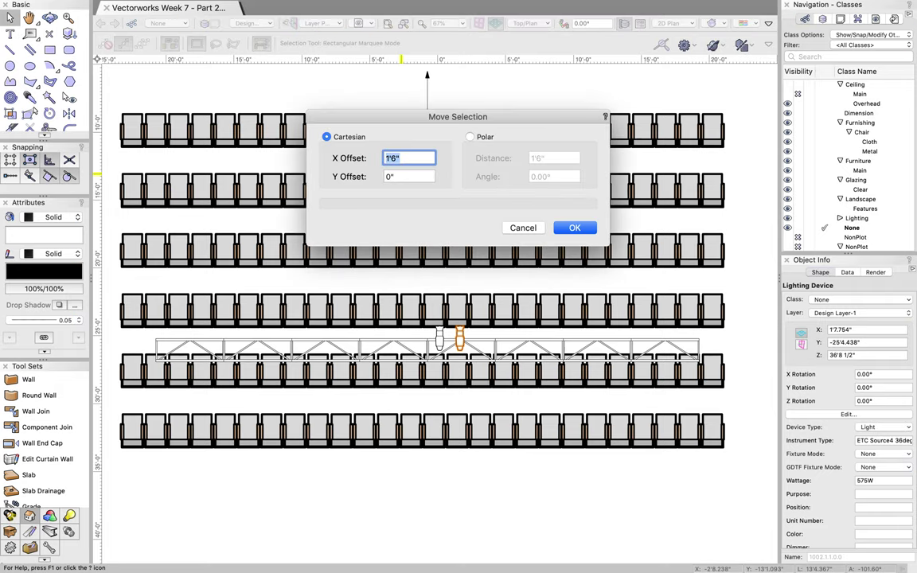
left_click(574, 229)
key("super+m")
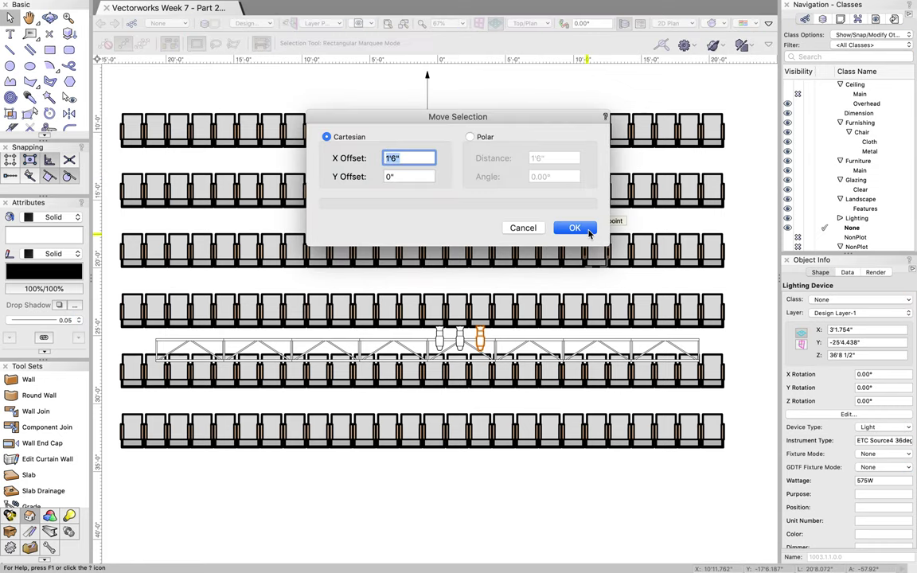
left_click(575, 228)
key("super+m")
left_click(586, 231)
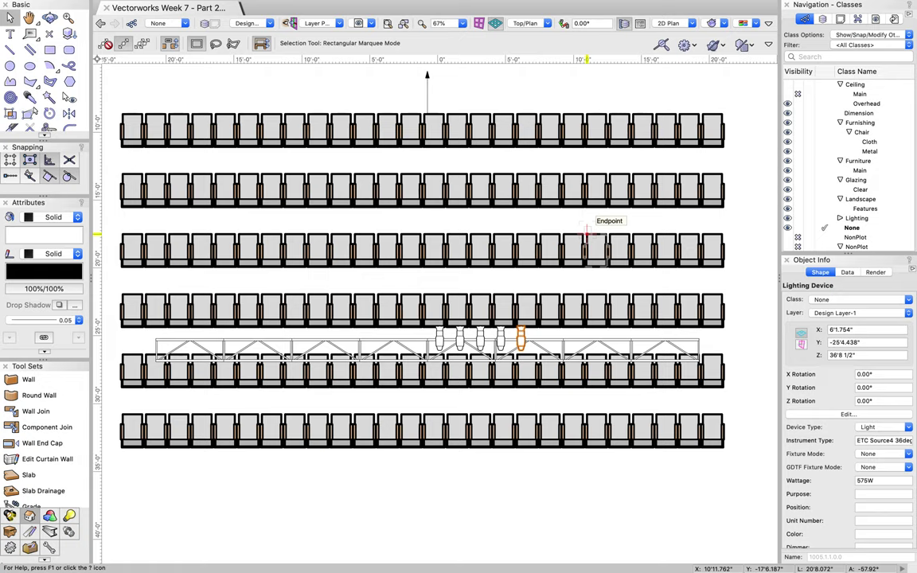
key("super+m")
left_click(588, 230)
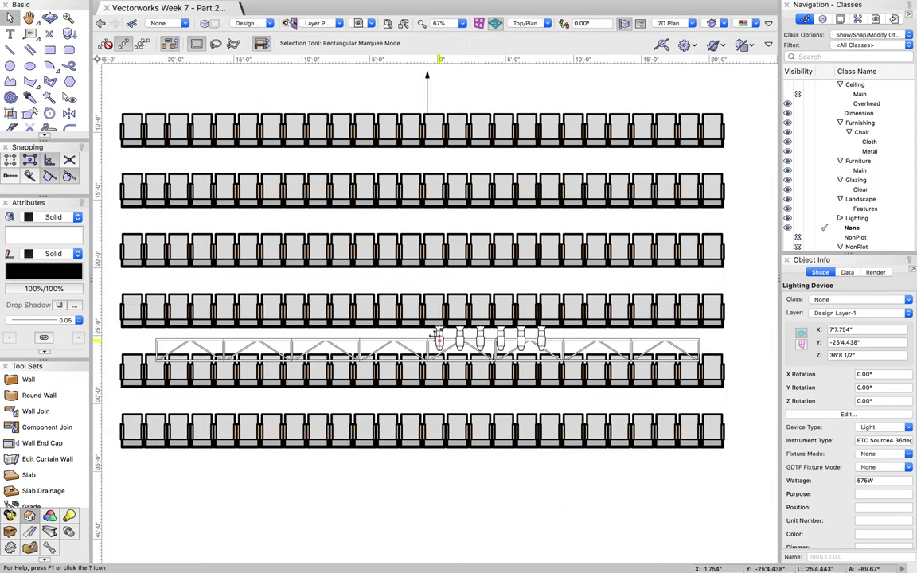
Deselect the rightmost light and select the leftmost of the six truss lights
left_click(393, 304)
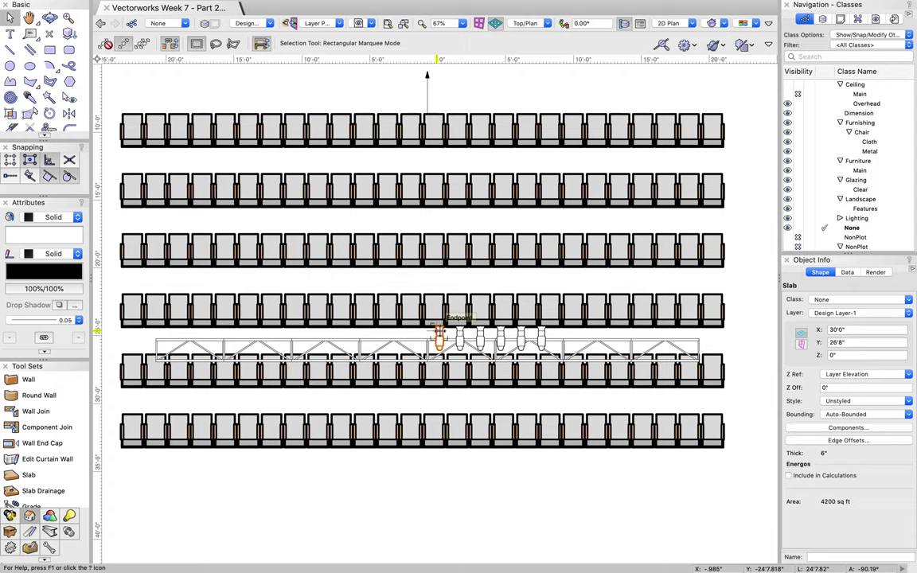
left_click(438, 335)
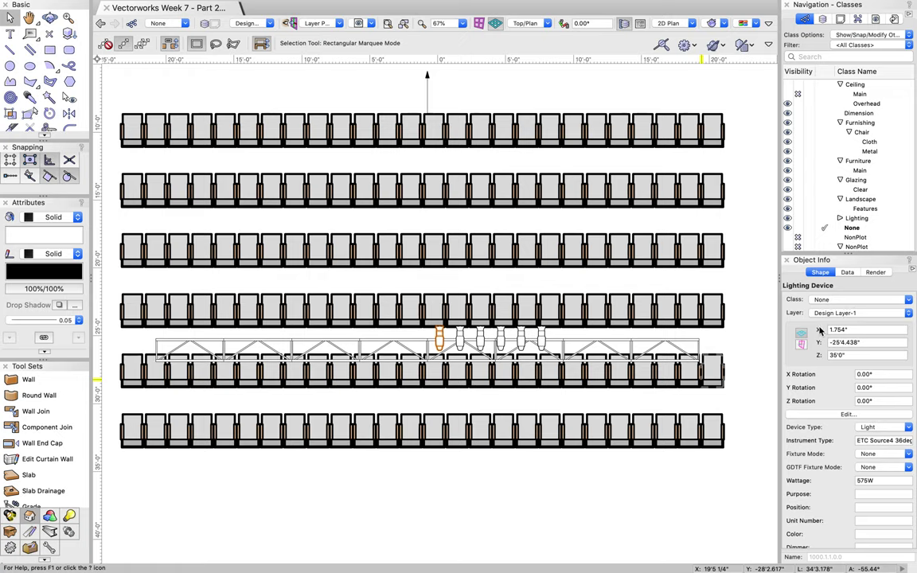
scroll(820, 332, "down", 2)
Enter Purpose 'DC Front Light' and Position 'Truss 1' for the leftmost light in Object Info
scroll(820, 332, "down", 4)
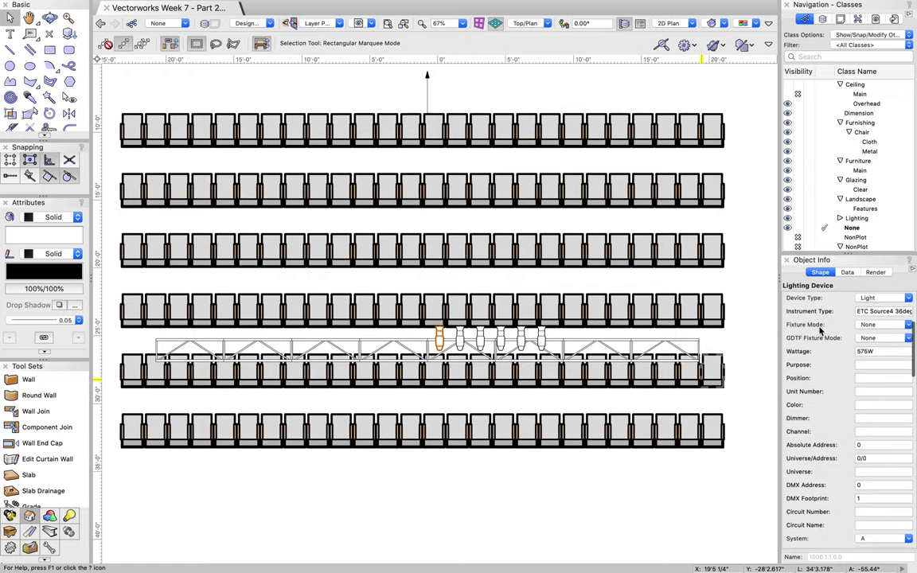
scroll(820, 322, "down", 1)
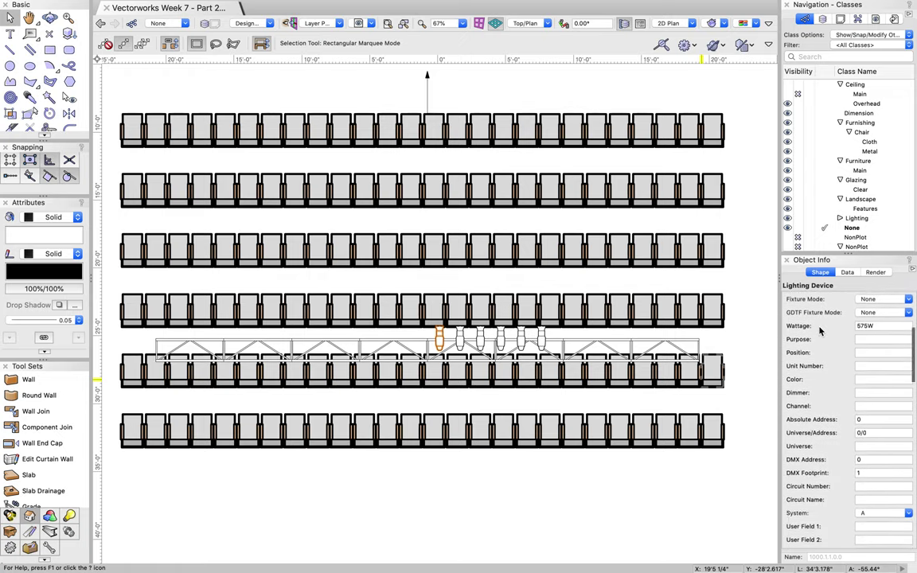
left_click(867, 337)
type("DC")
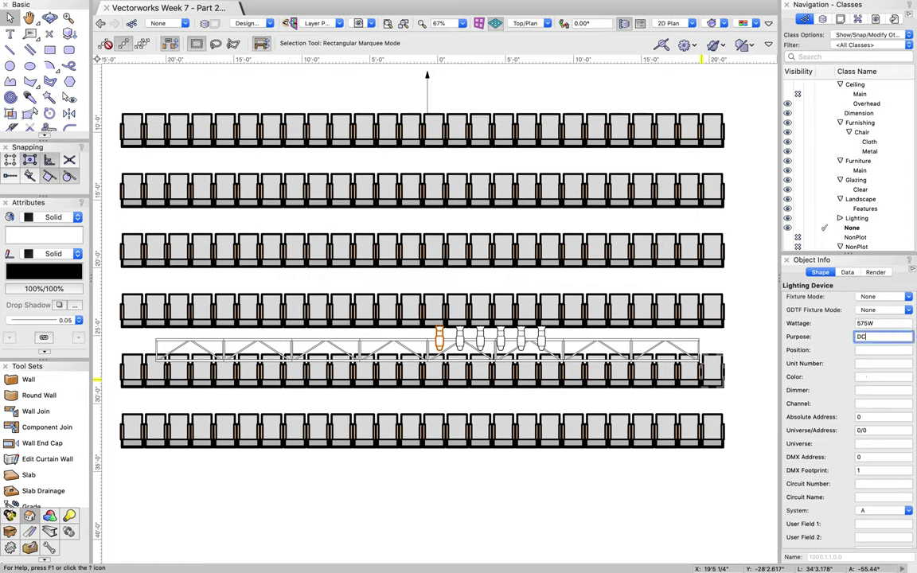
type(" Front Light")
left_click(879, 349)
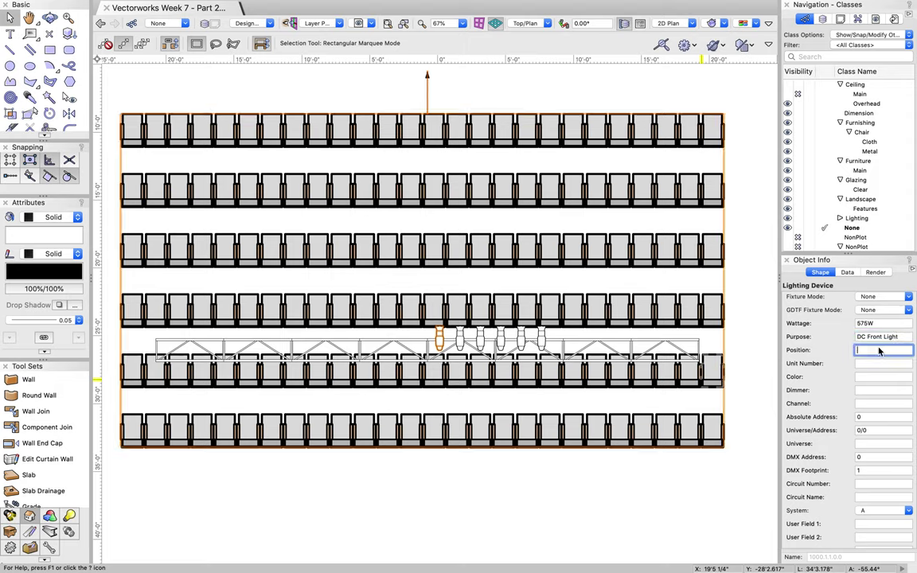
type("Truss 1")
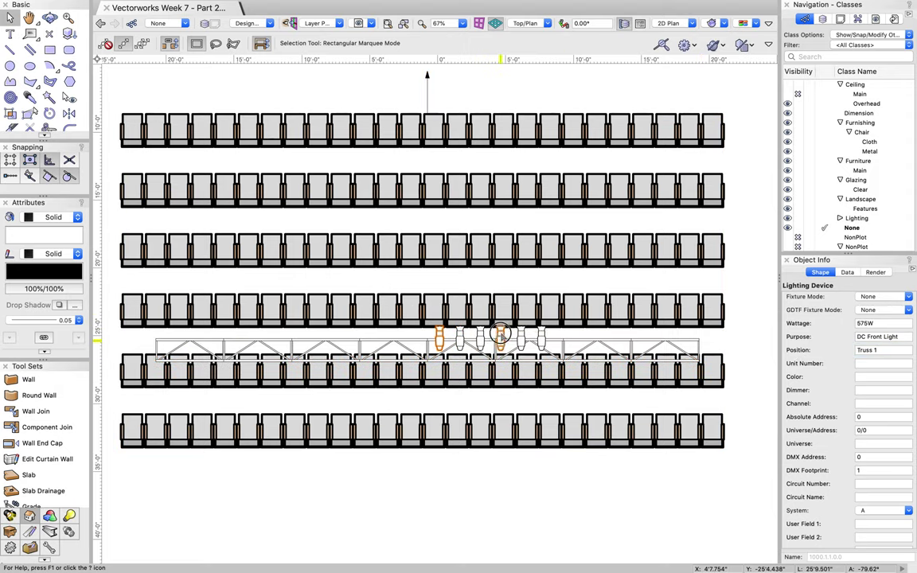
Select all six truss lights together and set their Position to 'Truss 1'
left_click(541, 338, "shift")
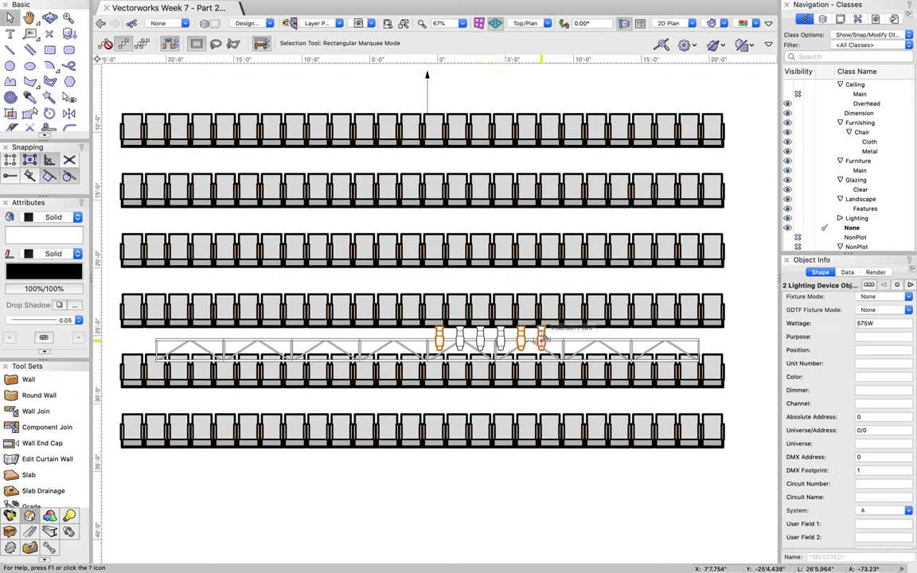
left_click(520, 338, "shift")
left_click(500, 338, "shift")
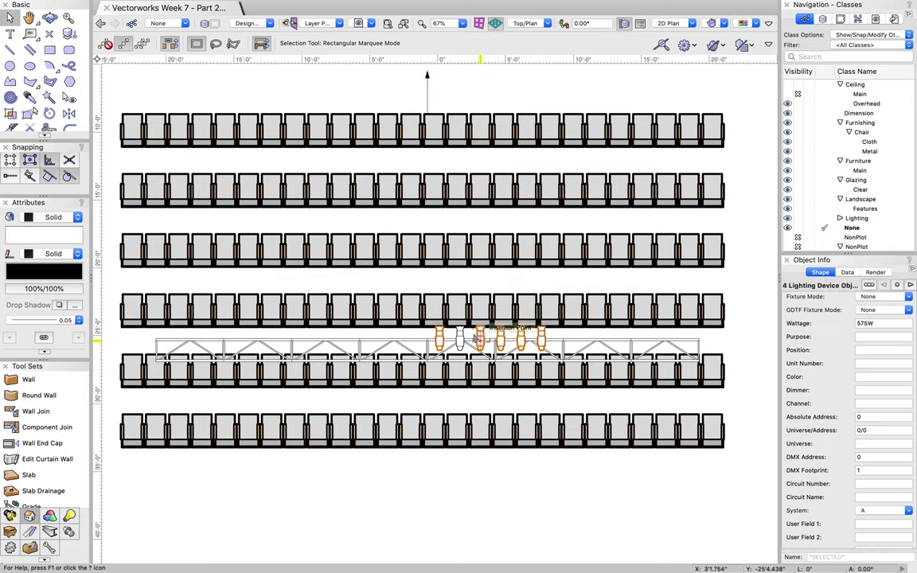
left_click(480, 338, "shift")
left_click(459, 339, "shift")
left_click(873, 348)
type("Truss 1")
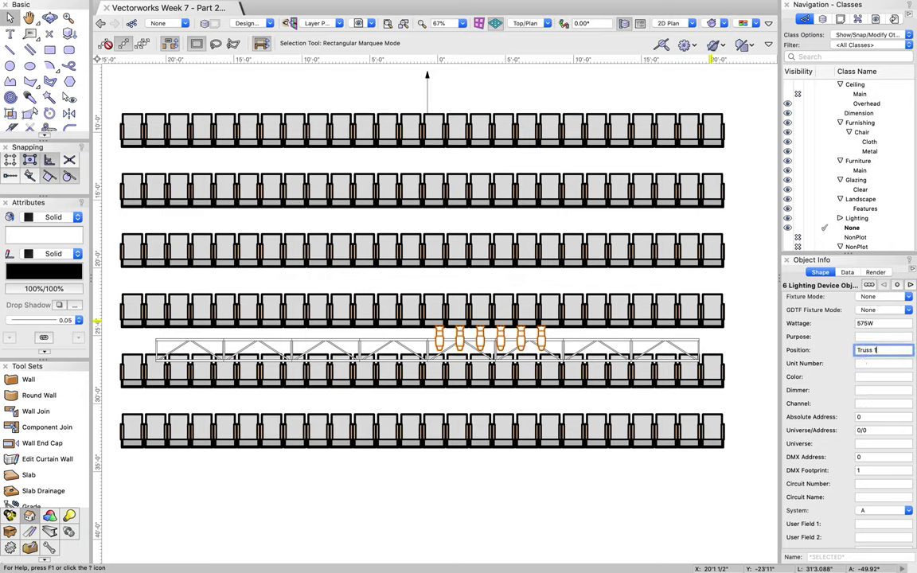
key("Return")
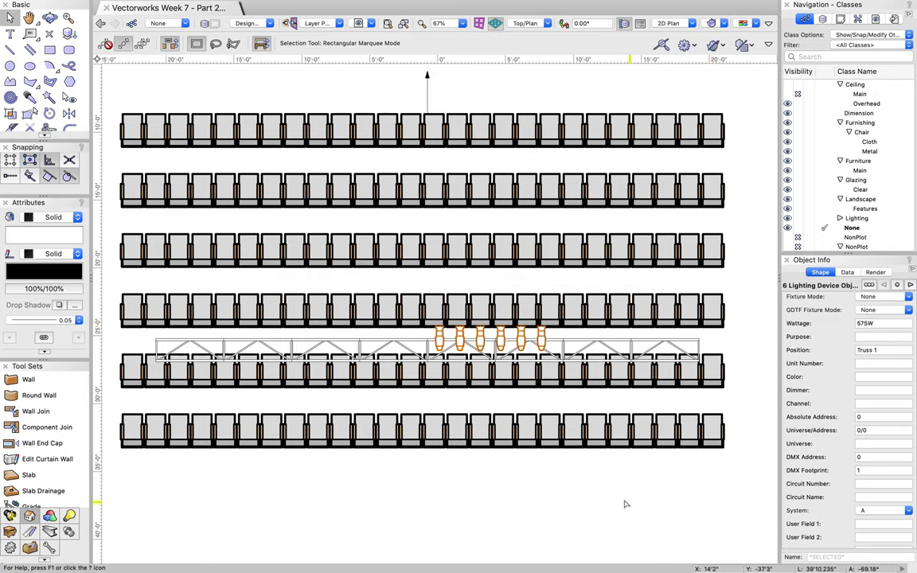
Deselect the group and reselect only the leftmost truss light
left_click(624, 503)
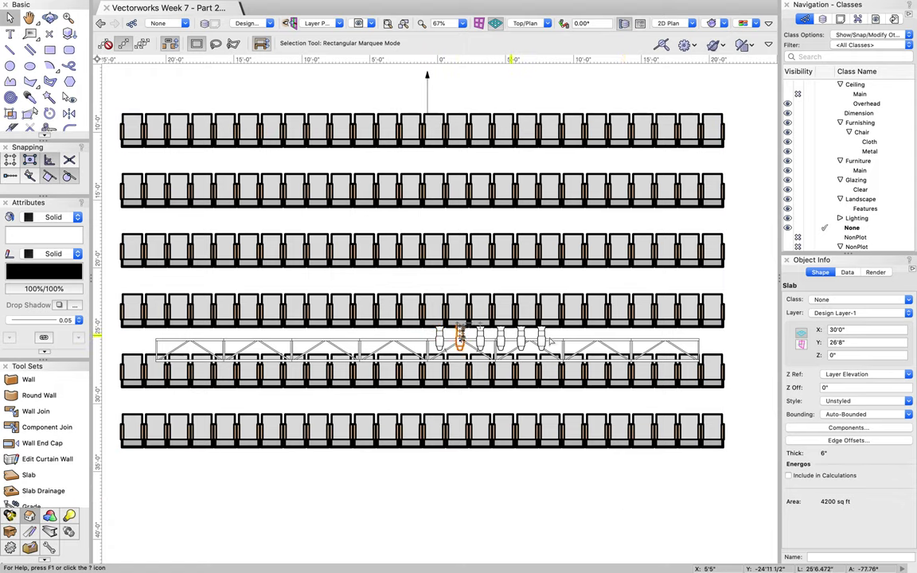
left_click(439, 338)
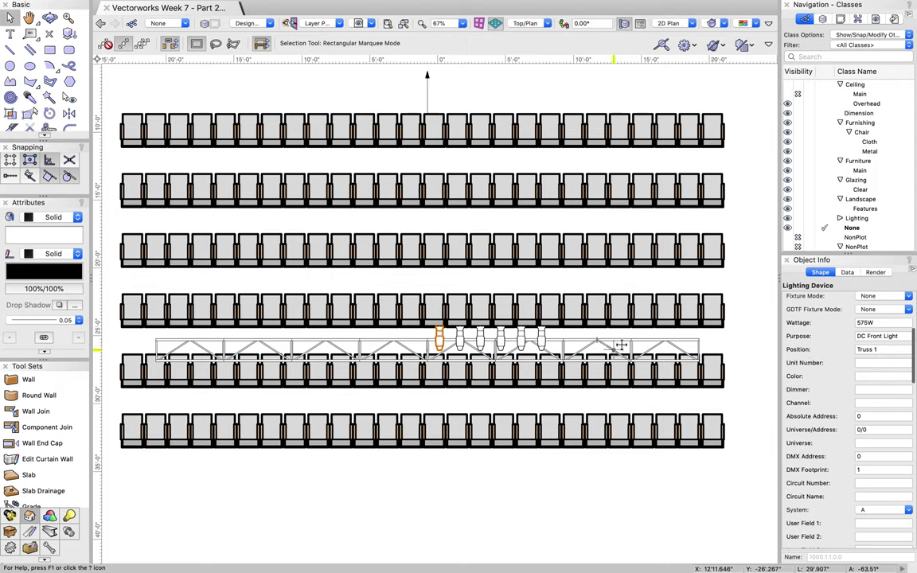
scroll(808, 354, "down", 2)
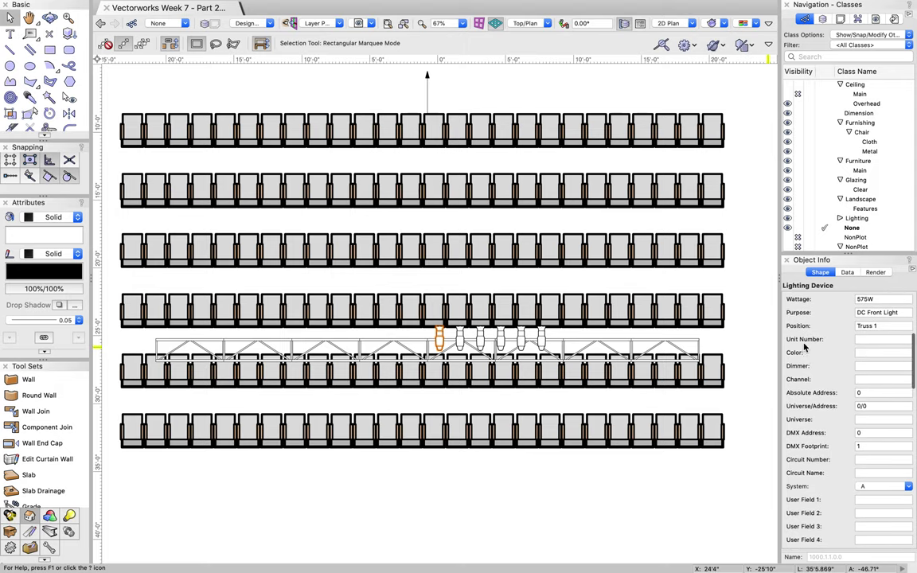
Enter L201 in the leftmost light's Color field in Object Info
scroll(803, 356, "down", 1)
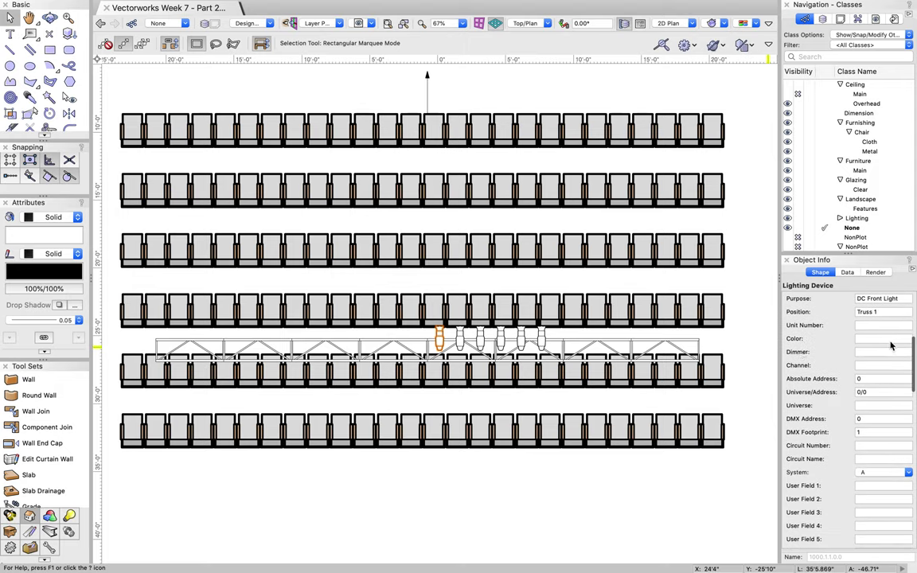
left_click(895, 338)
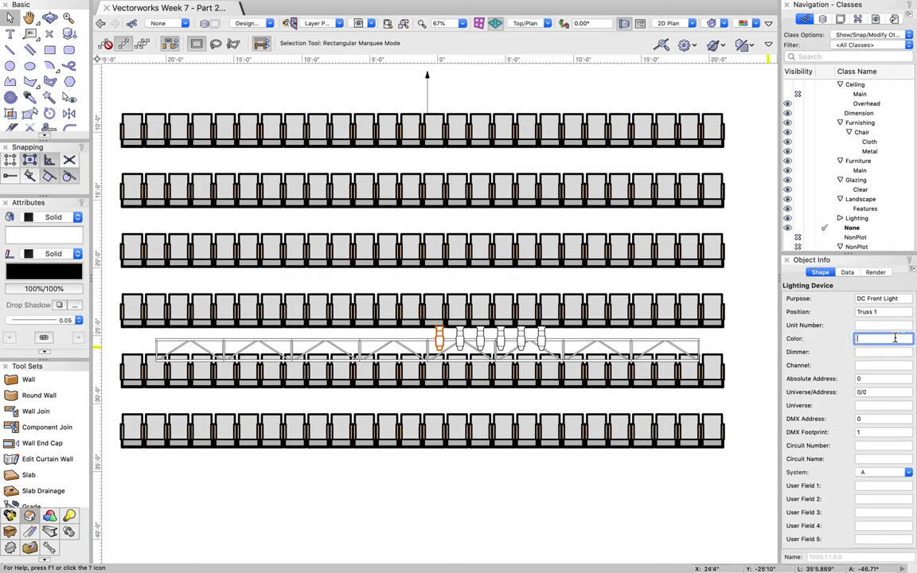
type("L201")
key("Return")
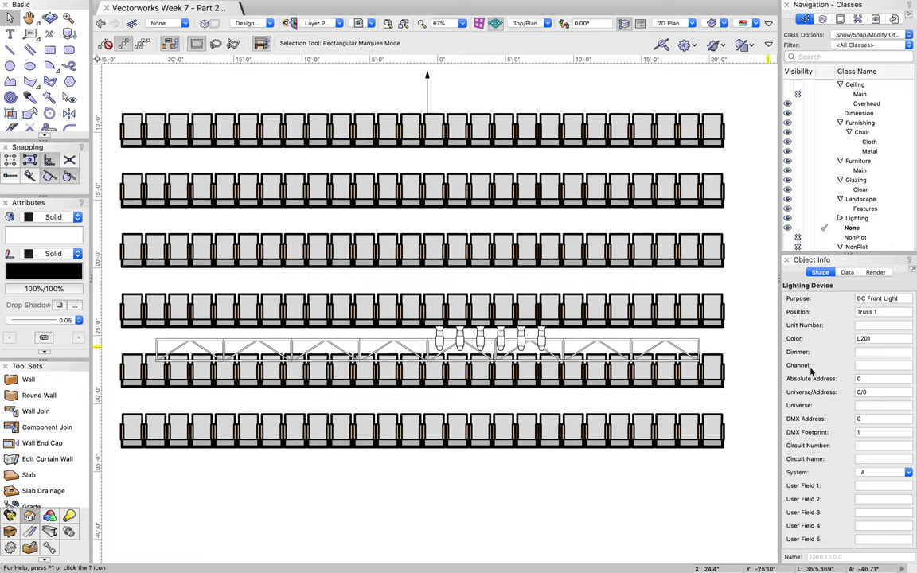
scroll(811, 371, "up", 5)
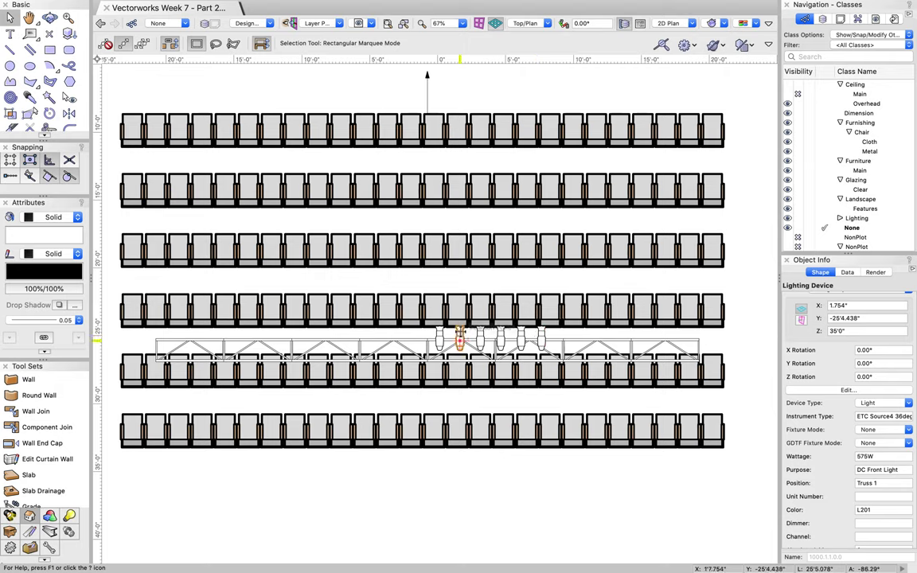
left_click(622, 506)
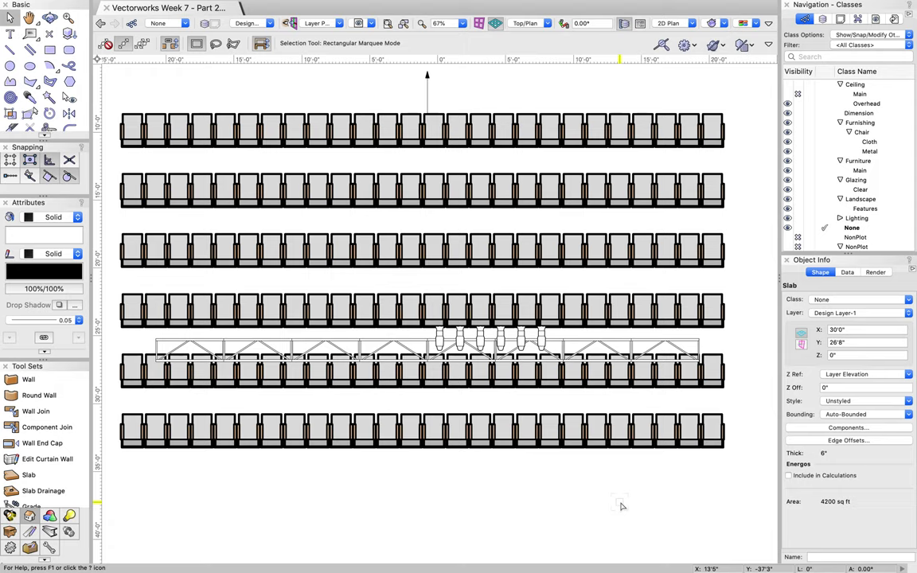
left_click(539, 335)
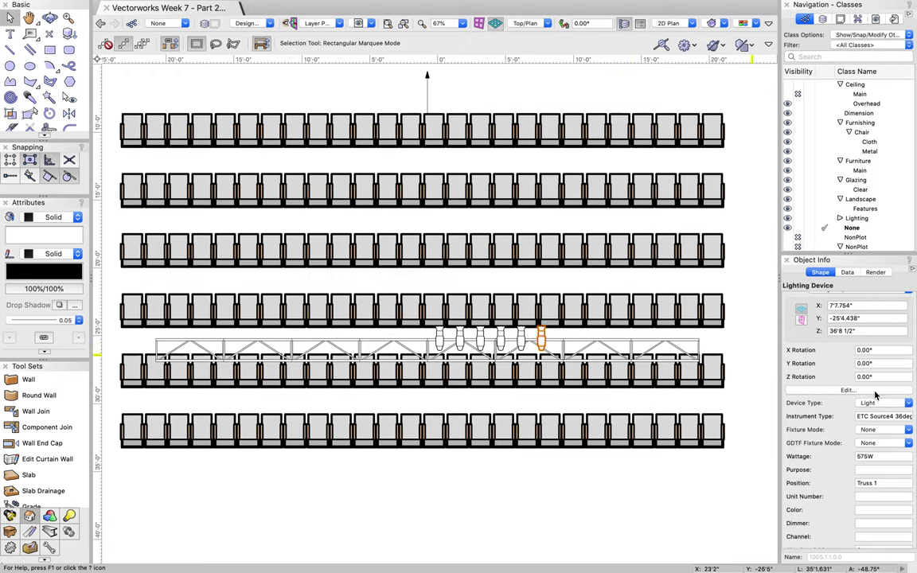
scroll(875, 395, "down", 5)
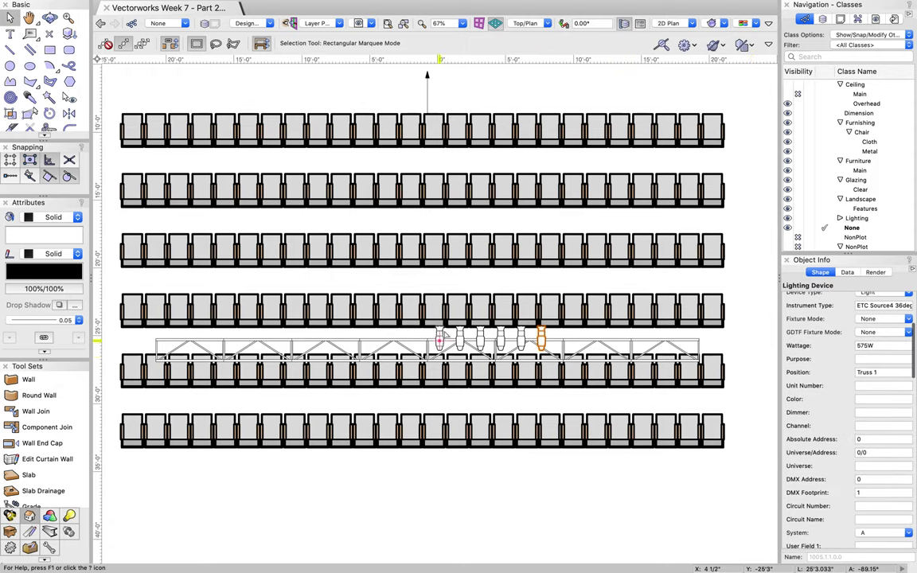
left_click(590, 520)
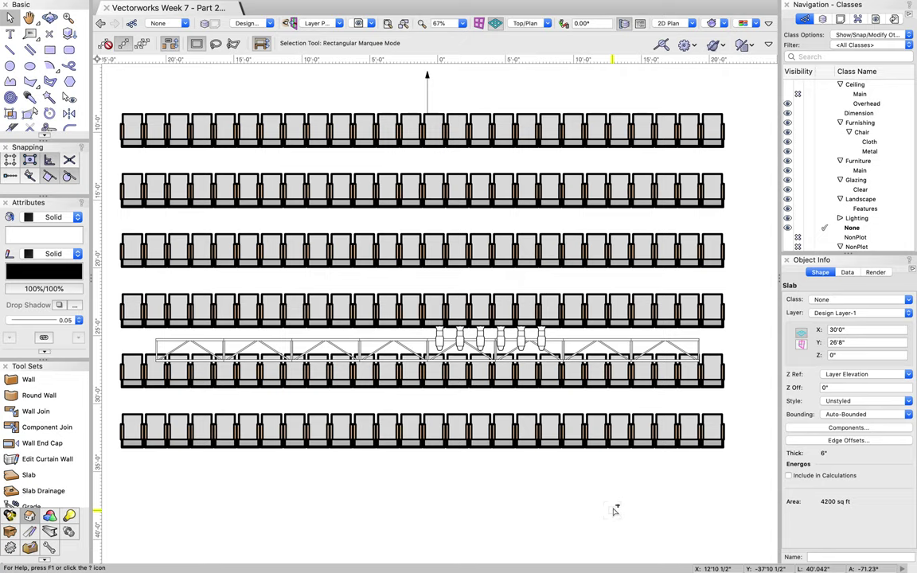
key("super+alt+shift+n")
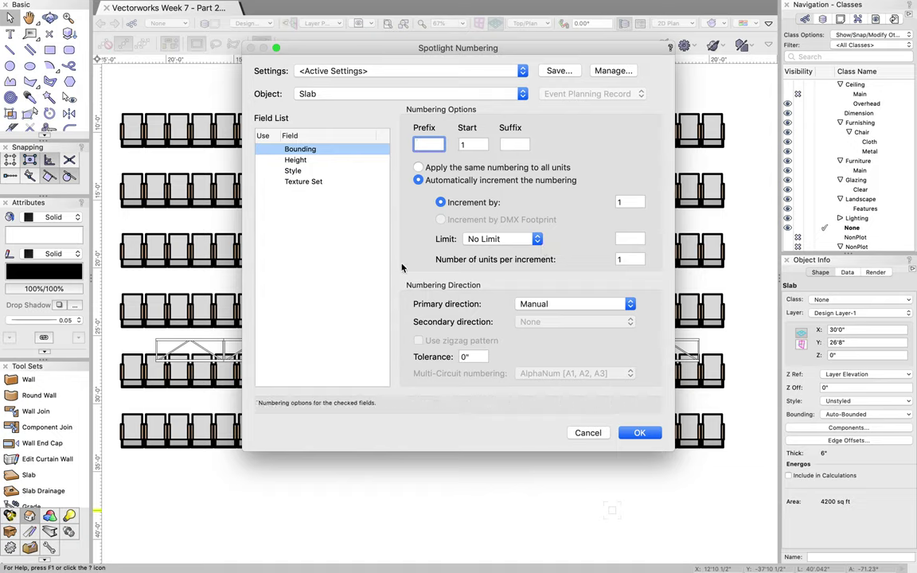
Cancel a numbering setup that was targeting the slab and clear the slab selection
left_click(399, 94)
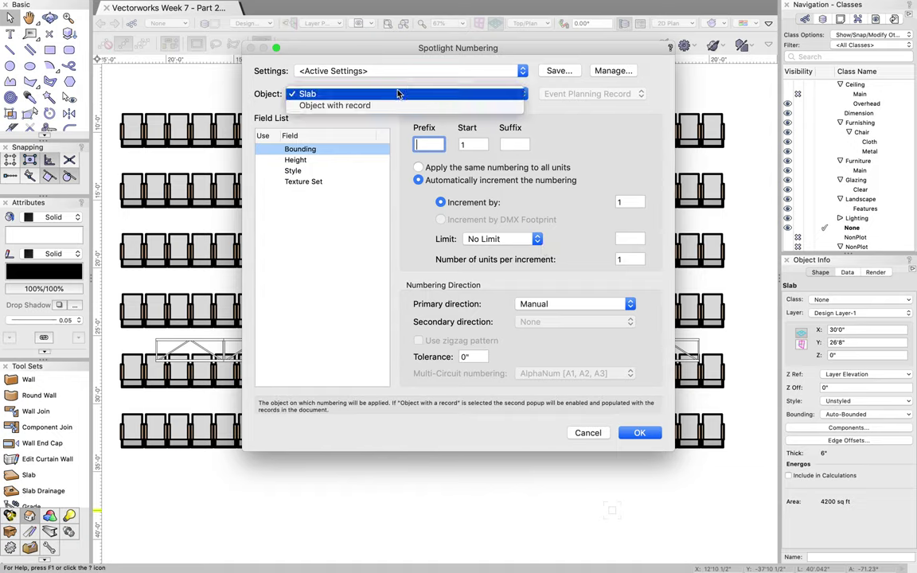
left_click(330, 71)
left_click(326, 71)
left_click(333, 94)
left_click(333, 94)
left_click(588, 432)
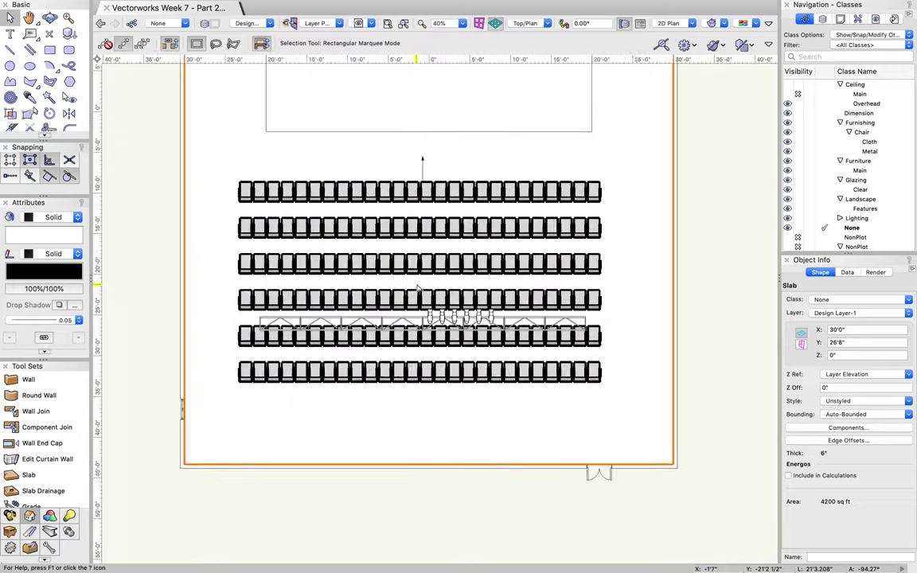
scroll(419, 290, "down", 1)
left_click(682, 269)
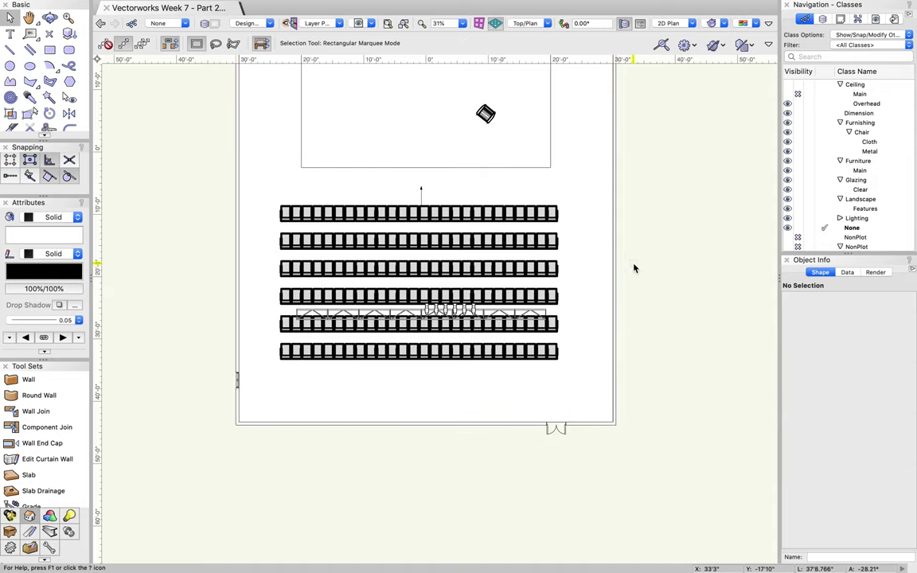
Set Spotlight Numbering to Lighting Device Unit Number, starting at 1 with increment 1, and accept
key("super+shift+n")
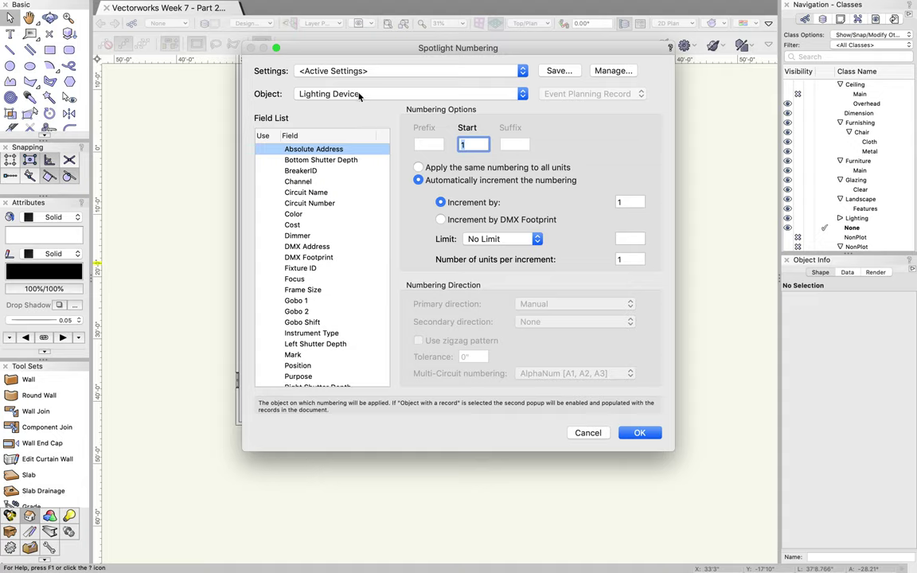
scroll(319, 159, "down", 5)
scroll(323, 165, "down", 5)
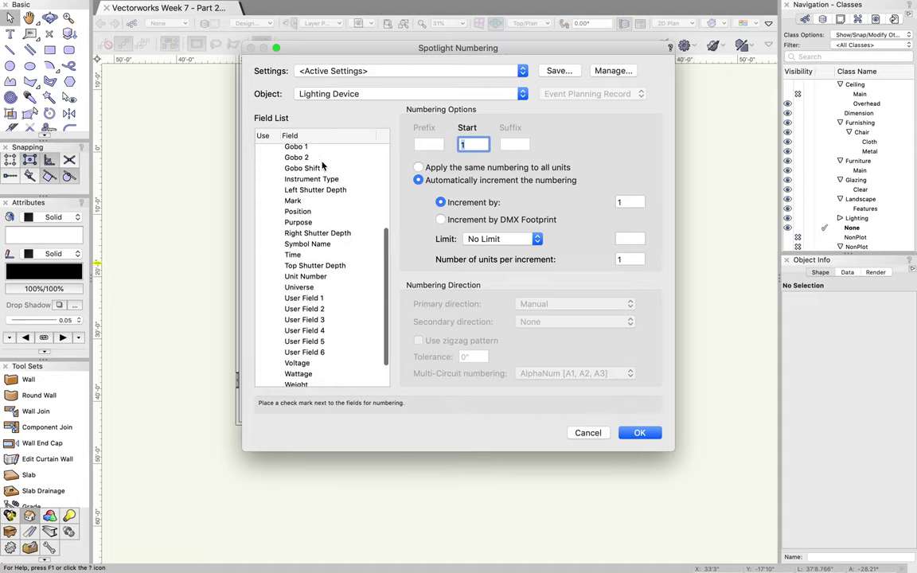
scroll(324, 221, "up", 10)
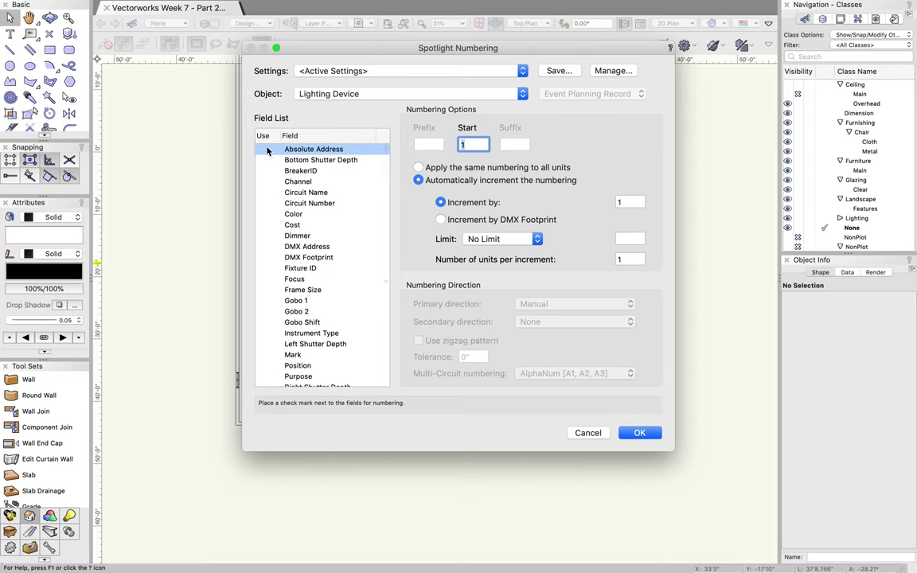
left_click(268, 150)
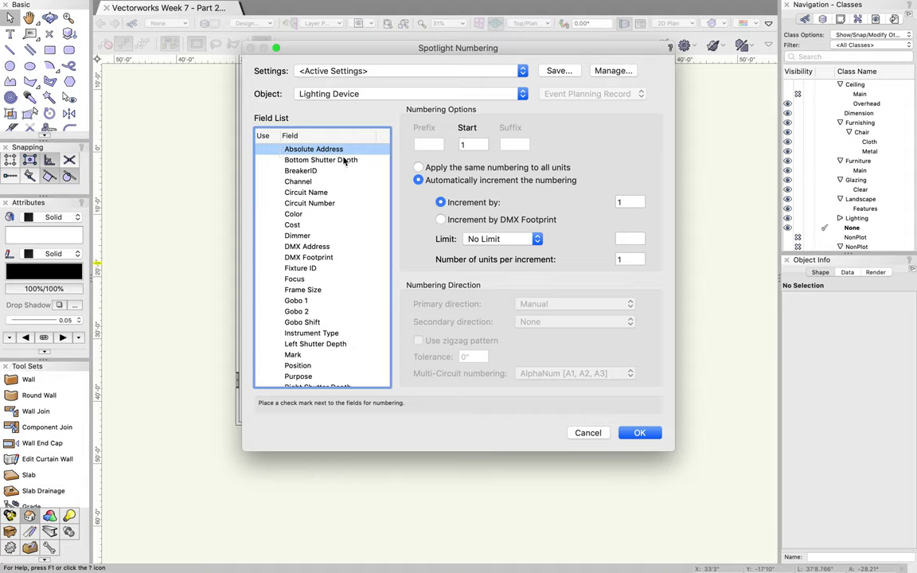
scroll(330, 180, "down", 5)
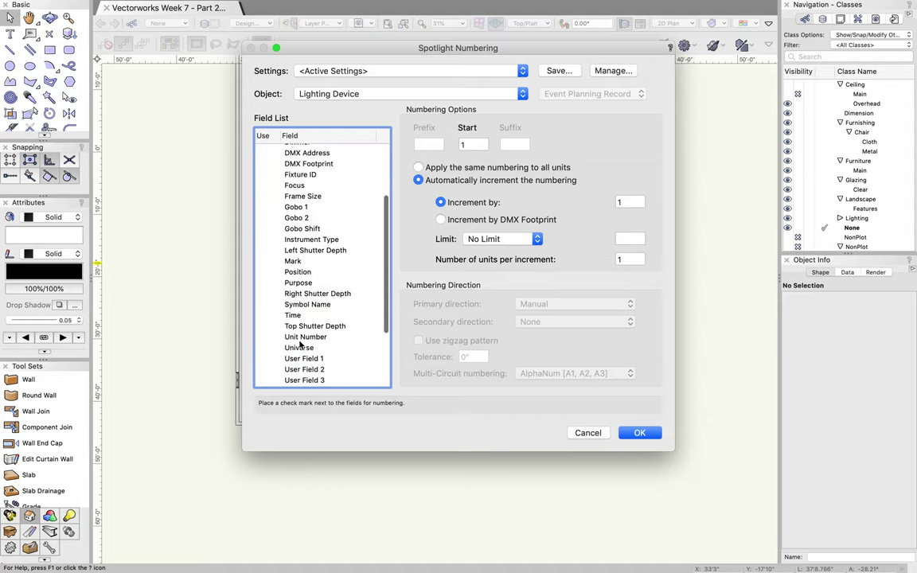
left_click(268, 337)
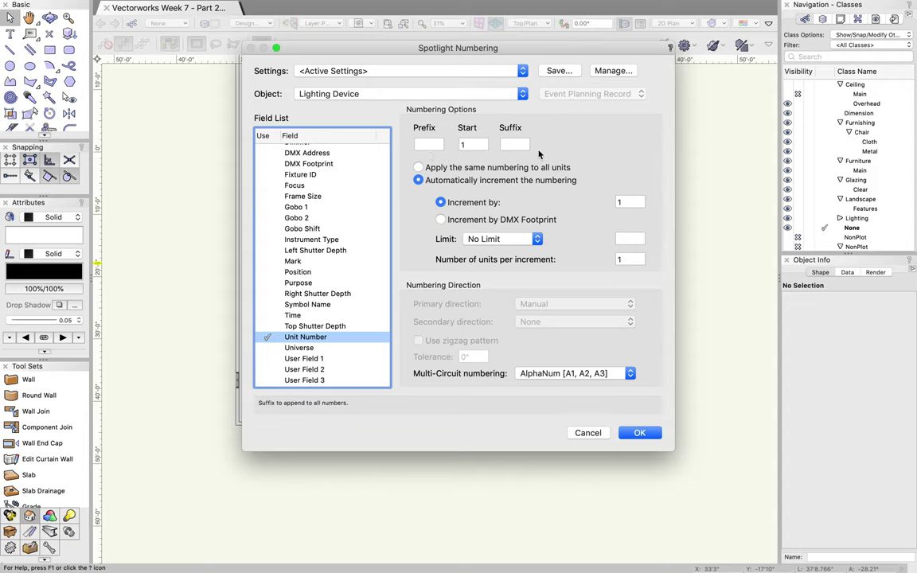
left_click(640, 433)
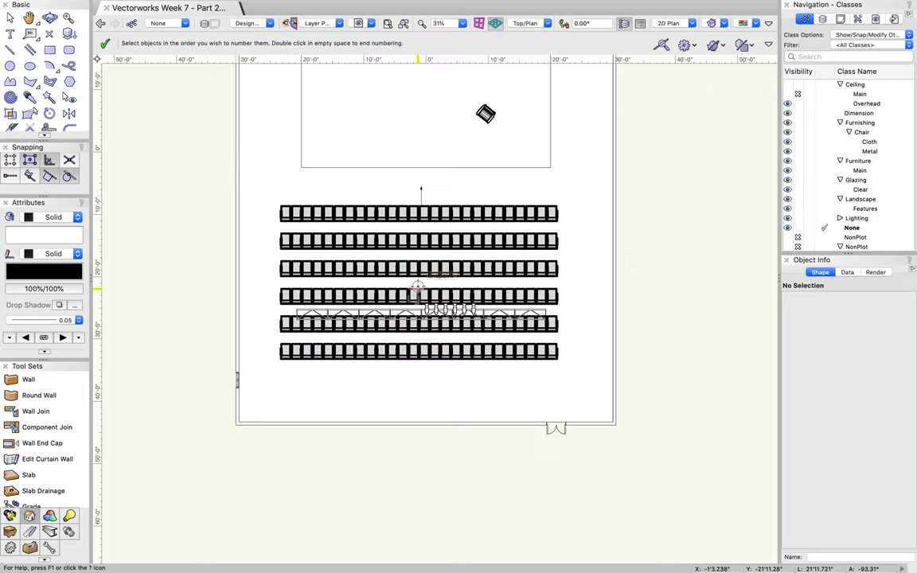
Number the six truss fixtures 1 through 6 from right to left, then end numbering
scroll(417, 286, "up", 4)
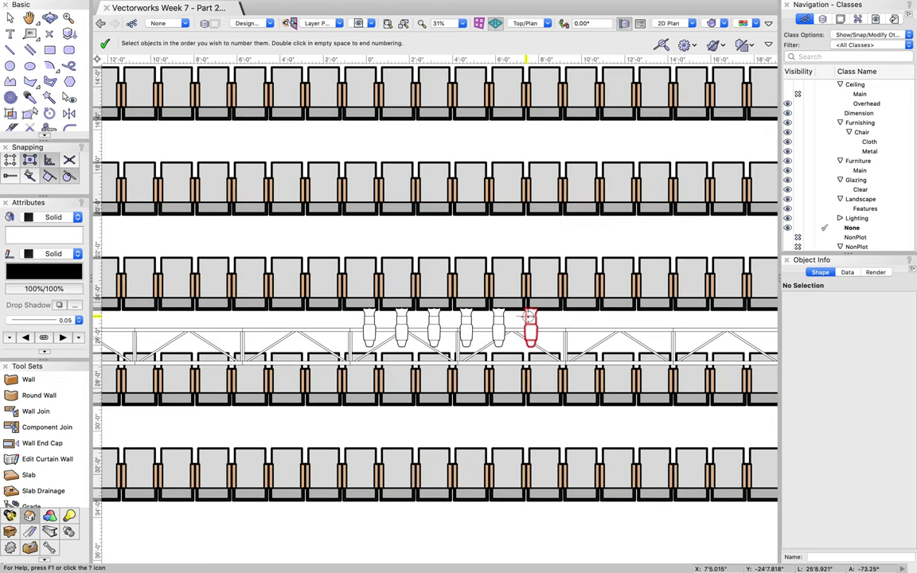
left_click(530, 318)
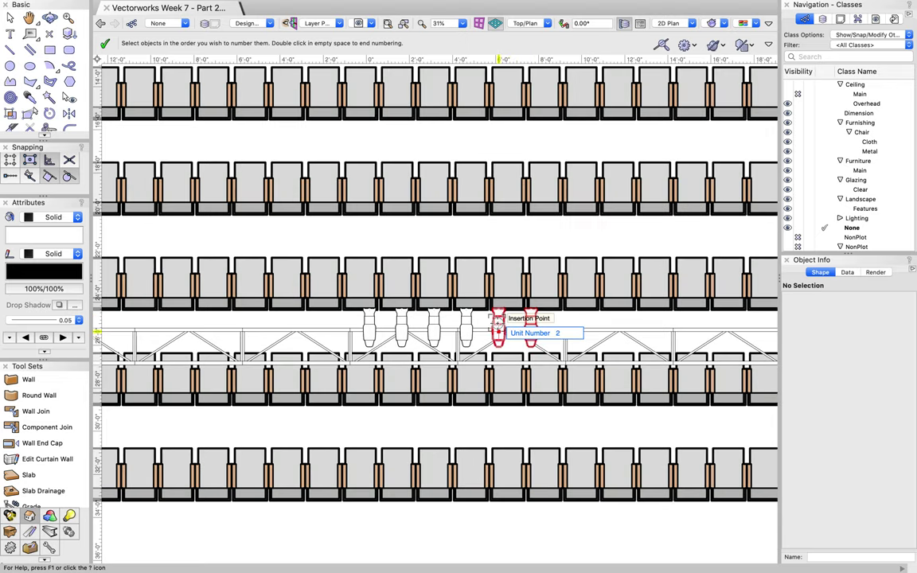
left_click(497, 325)
left_click(466, 325)
left_click(433, 325)
left_click(401, 325)
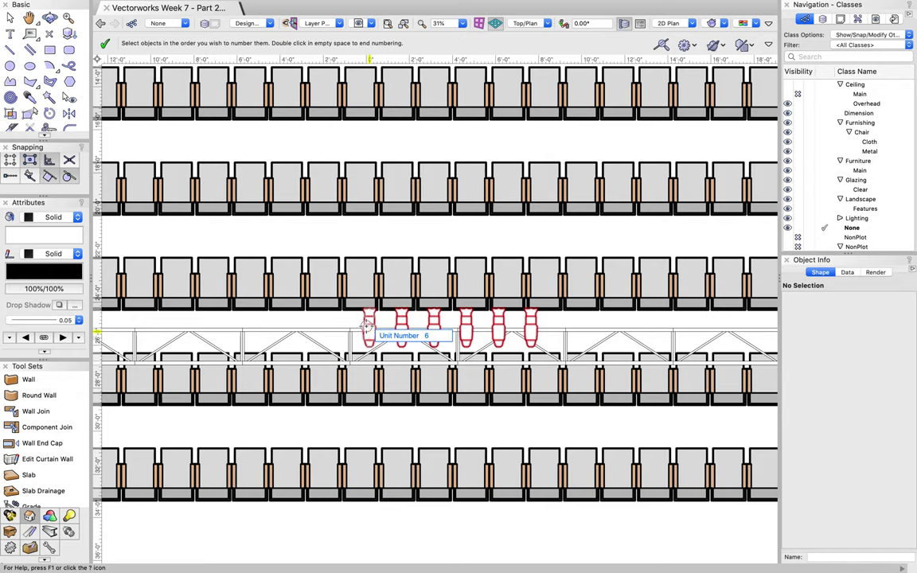
left_click(368, 325)
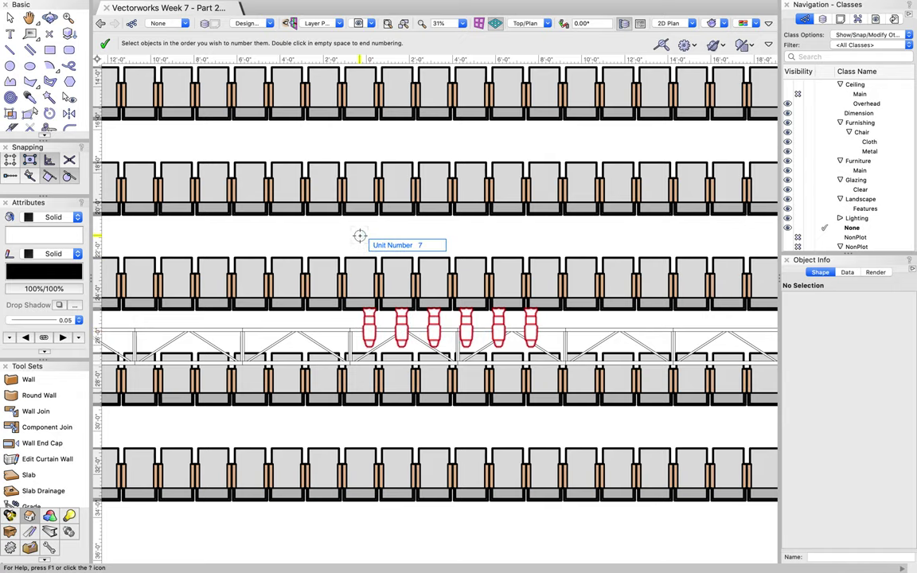
scroll(360, 235, "down", 2)
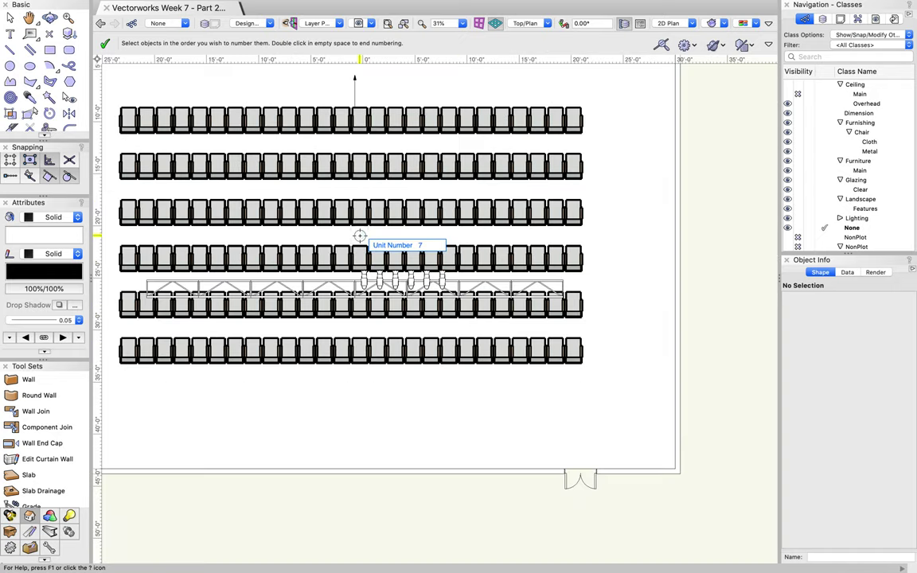
double_click(723, 245)
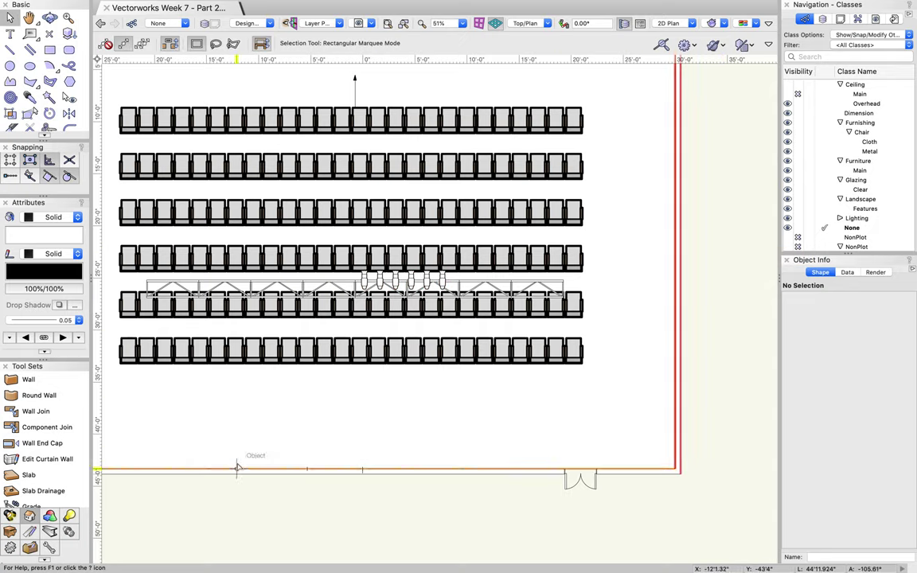
scroll(303, 287, "up", 3)
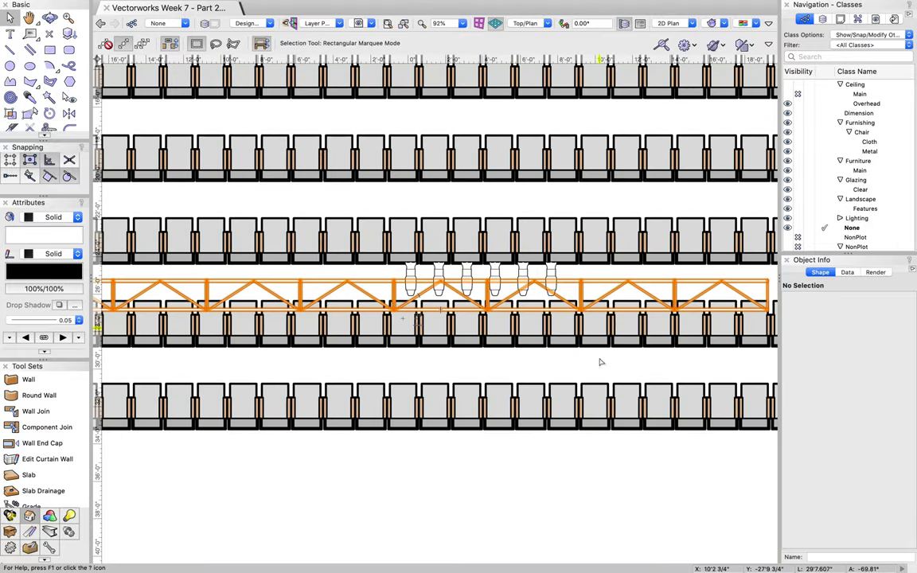
left_click(551, 275)
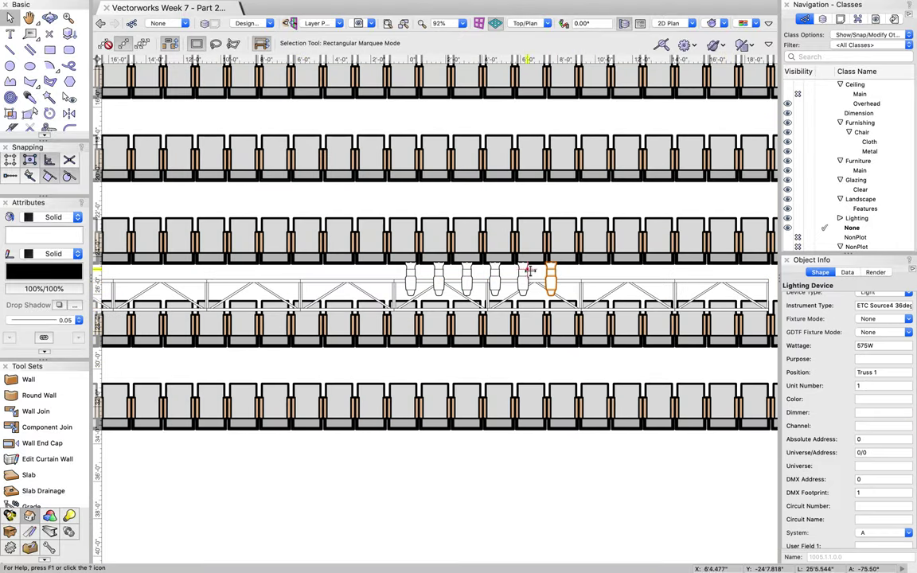
left_click(523, 274)
left_click(493, 273)
left_click(460, 271)
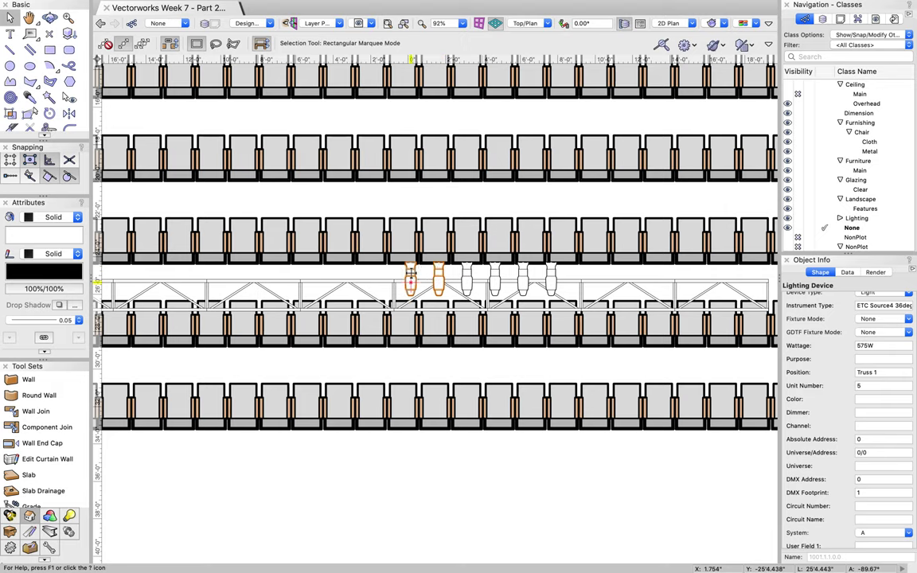
left_click(411, 271)
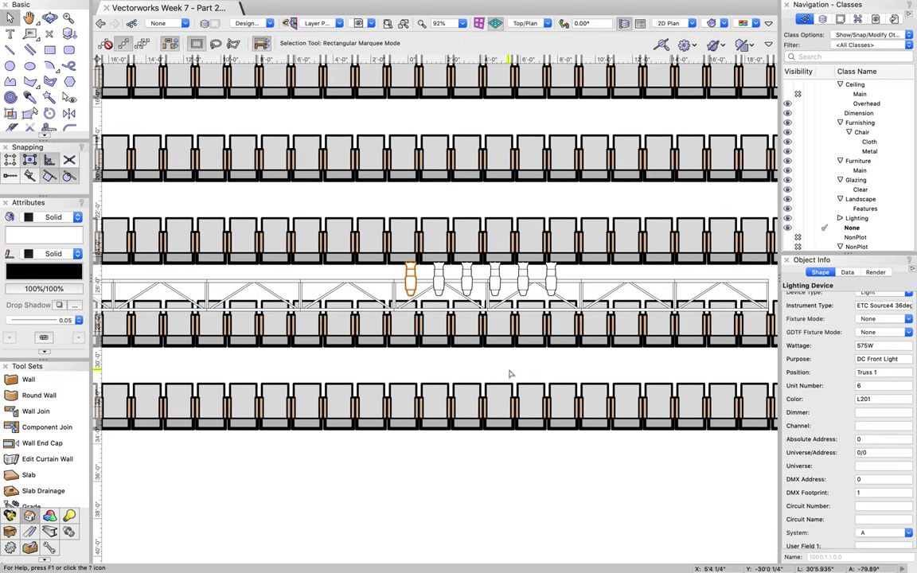
left_click(457, 354)
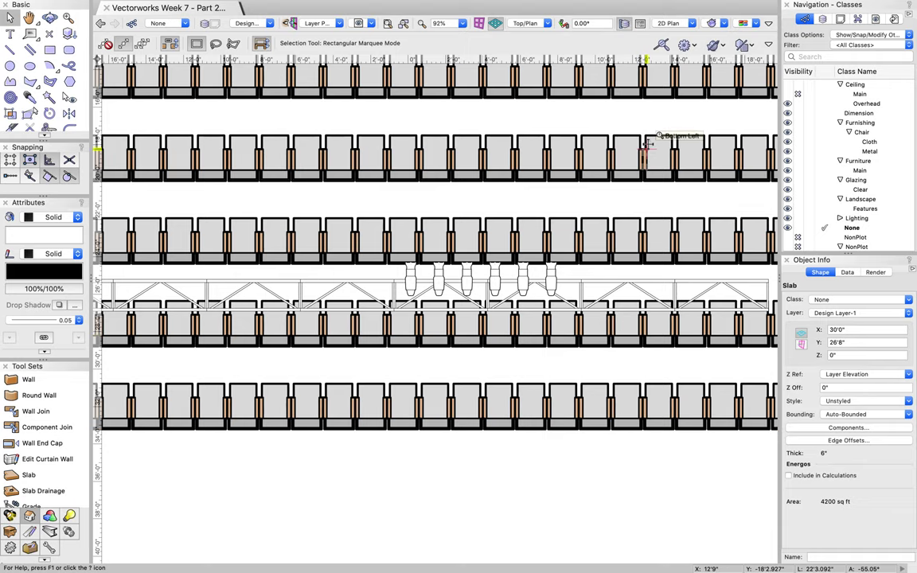
Cancel the slab-targeted numbering, deselect the slab, and reopen Spotlight Numbering for lighting devices
key("super+alt+n")
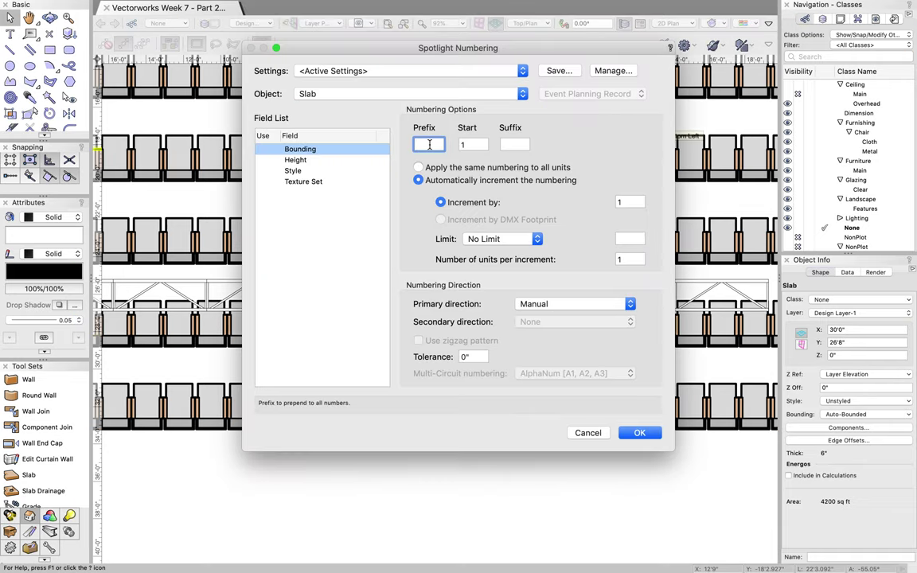
left_click(589, 434)
scroll(340, 348, "down", 3)
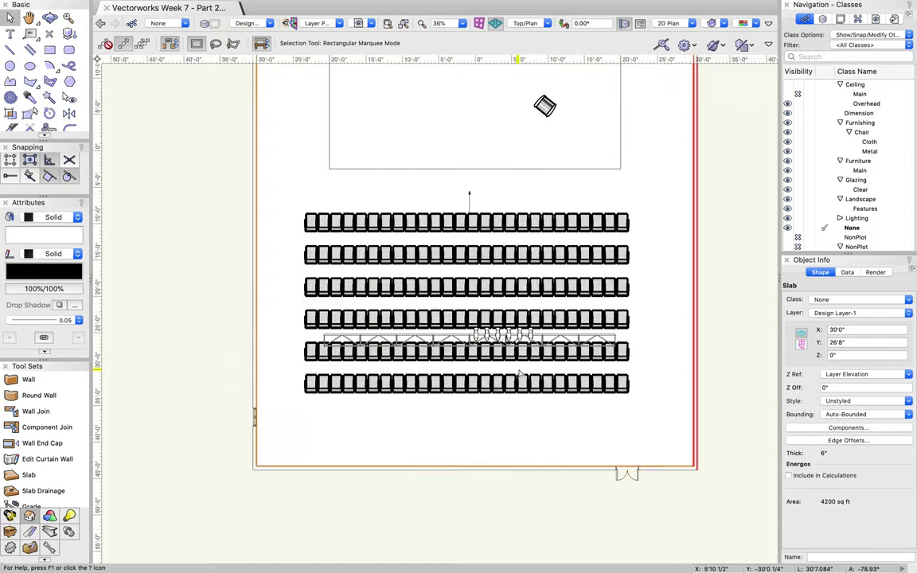
left_click(340, 346)
scroll(475, 318, "up", 5)
scroll(478, 320, "up", 3)
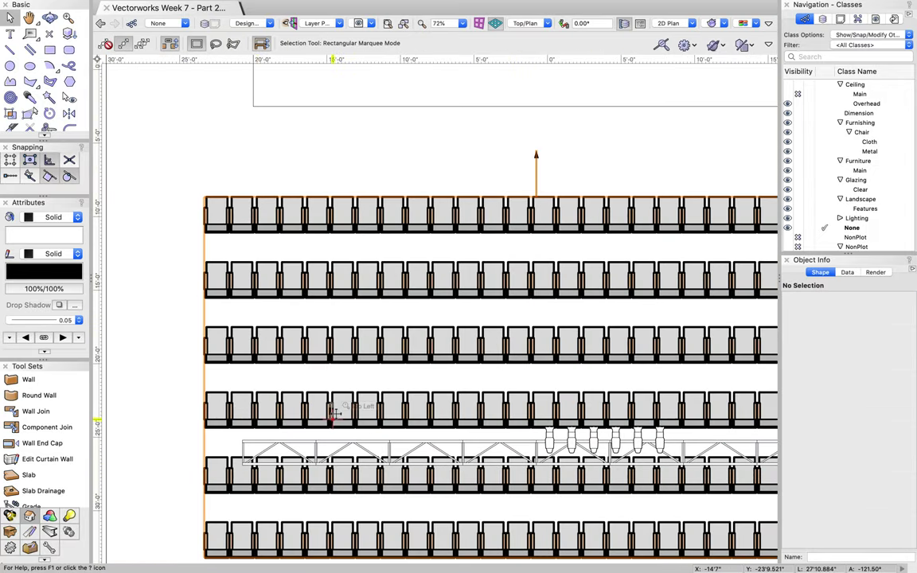
key("ctrl+alt+n")
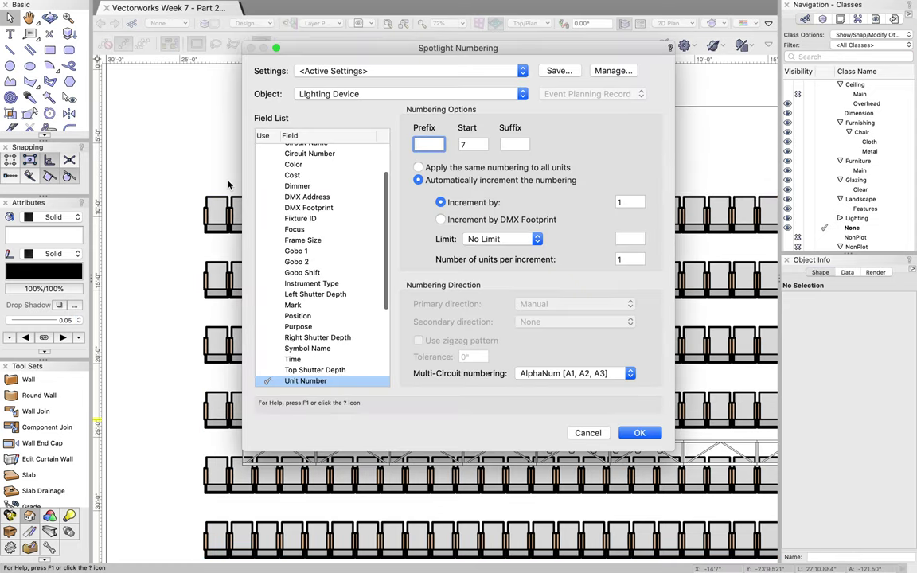
Choose Channel in the Field List with Start 101, and accept the numbering settings
left_click(270, 382)
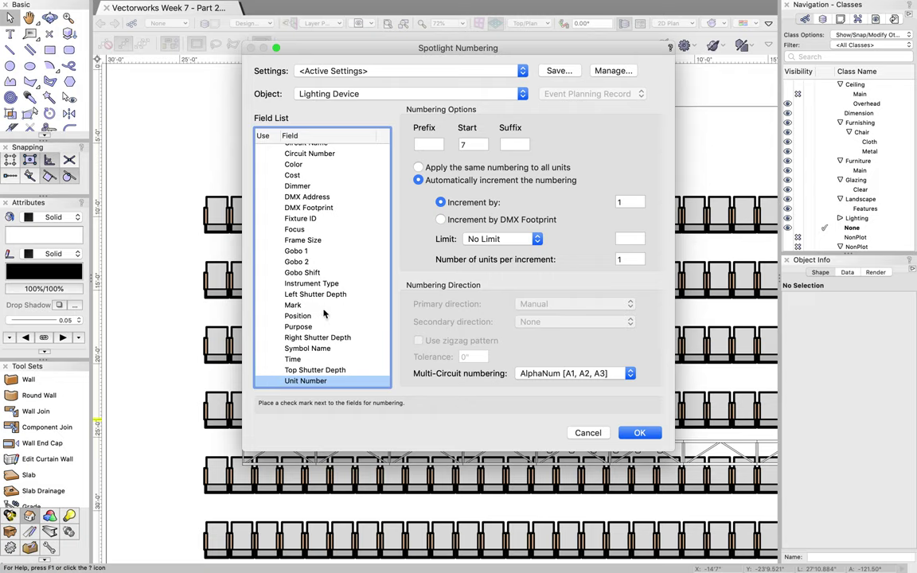
scroll(287, 222, "up", 3)
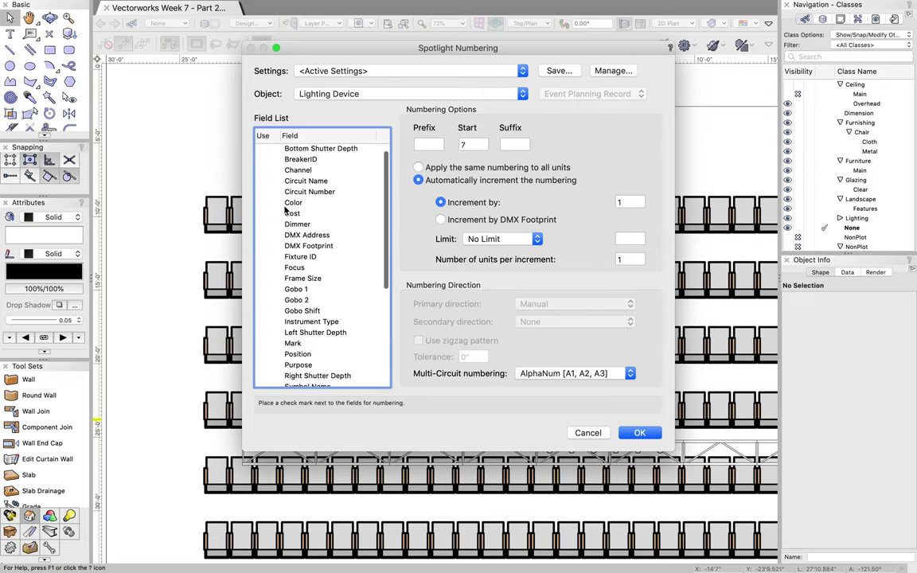
left_click(269, 170)
left_click(470, 144)
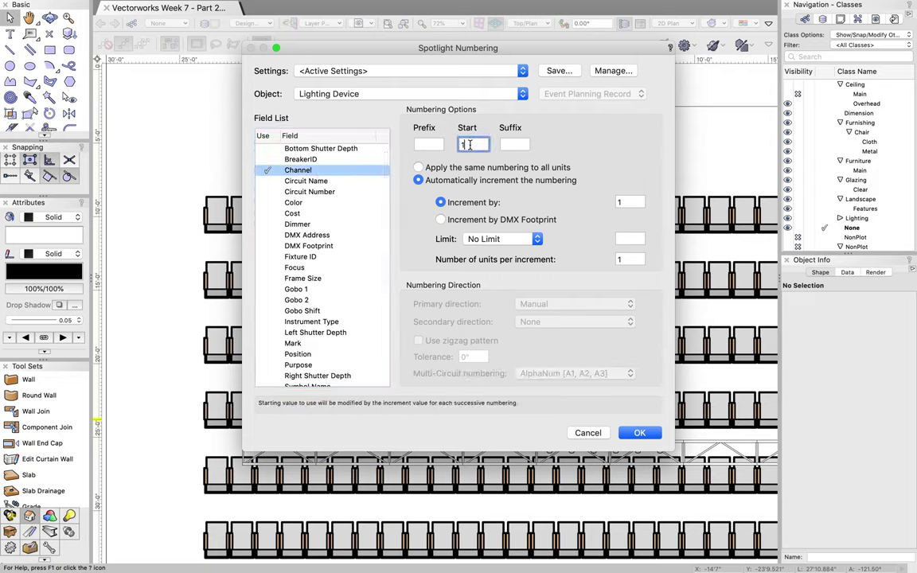
type("01")
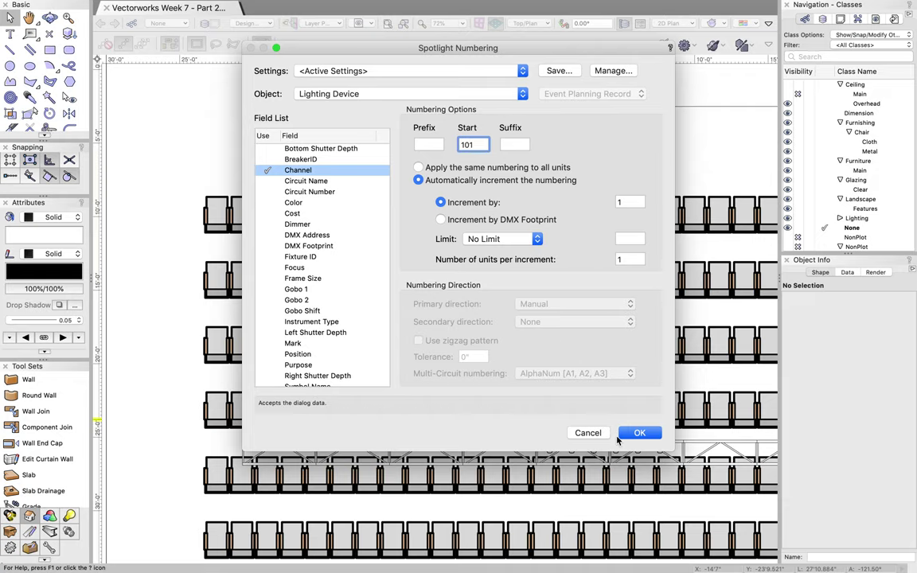
left_click(639, 432)
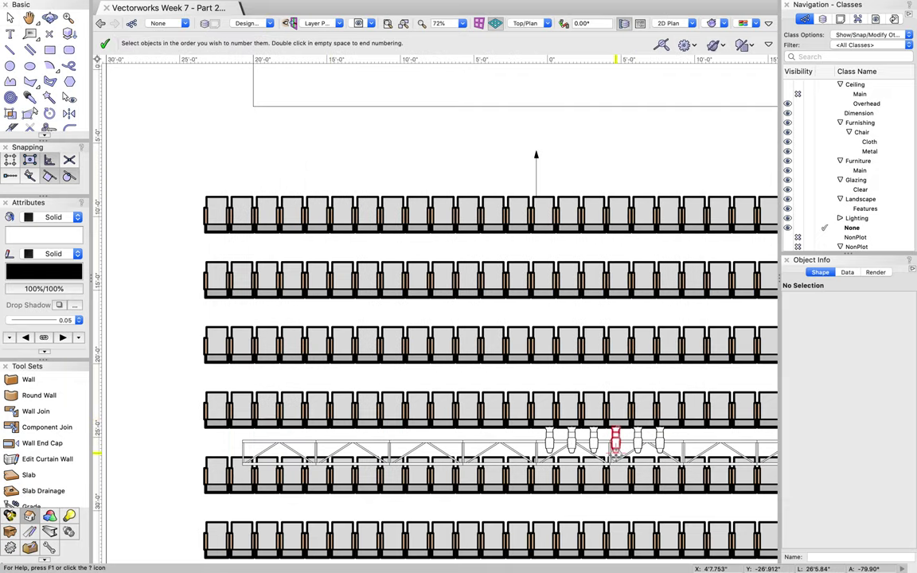
Number the six truss fixtures left to right as channels 101, 102, 103, 104, 105 and 106, then end numbering
left_click(549, 437)
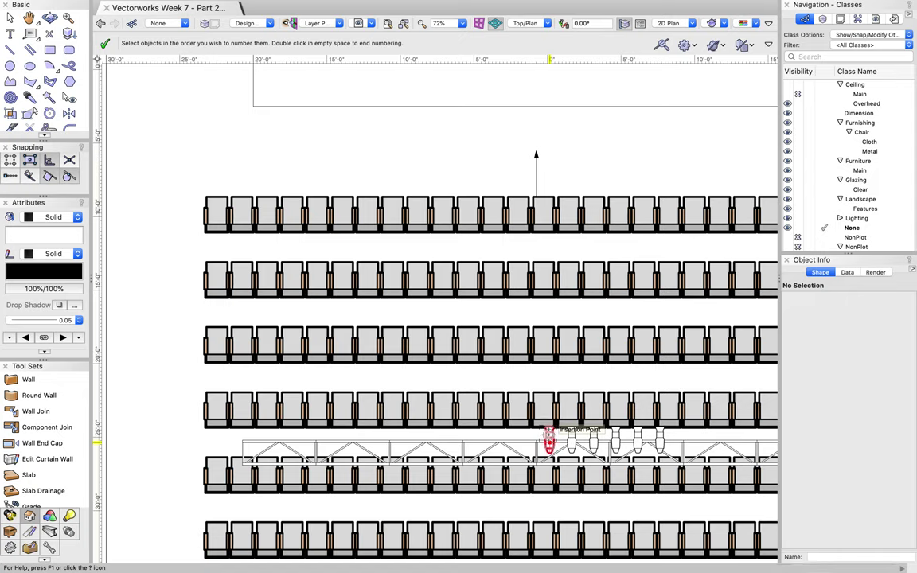
left_click(570, 438)
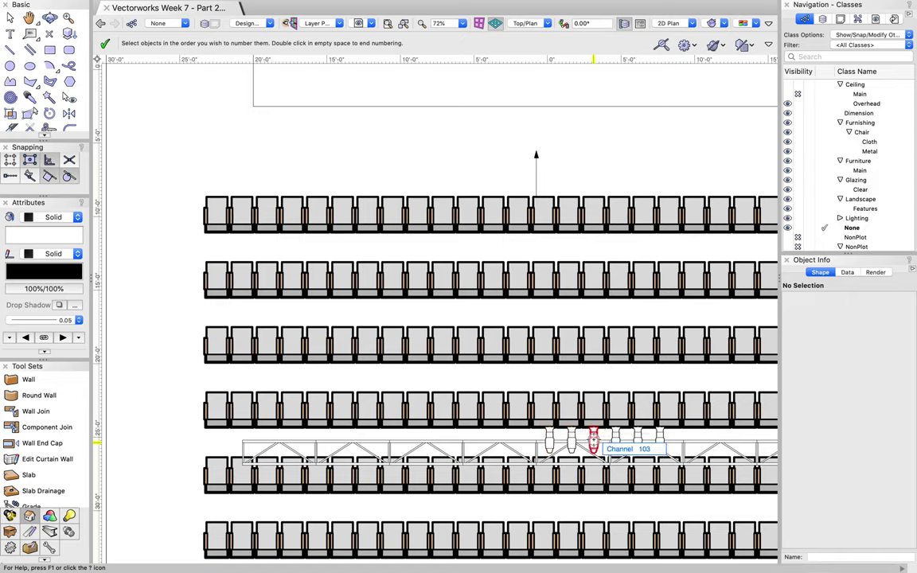
left_click(593, 439)
left_click(615, 439)
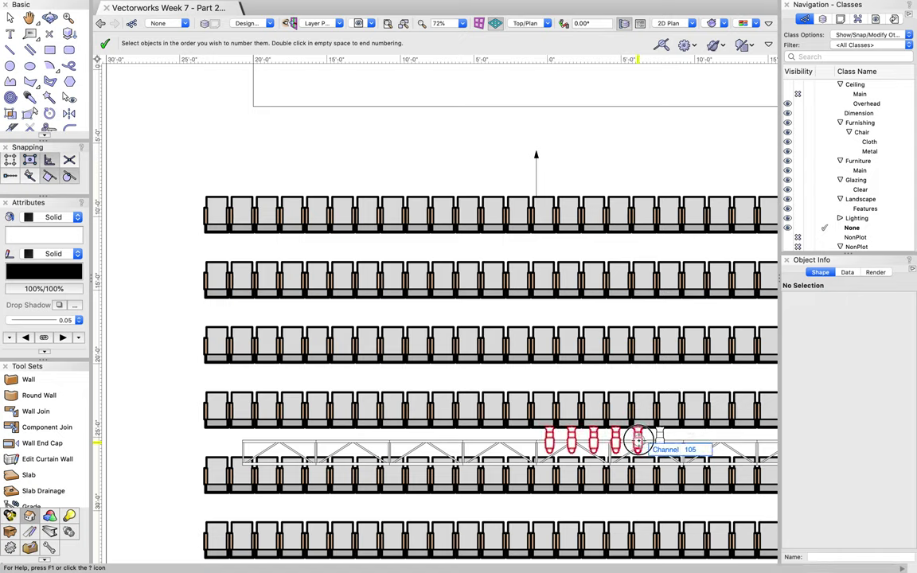
left_click(638, 439)
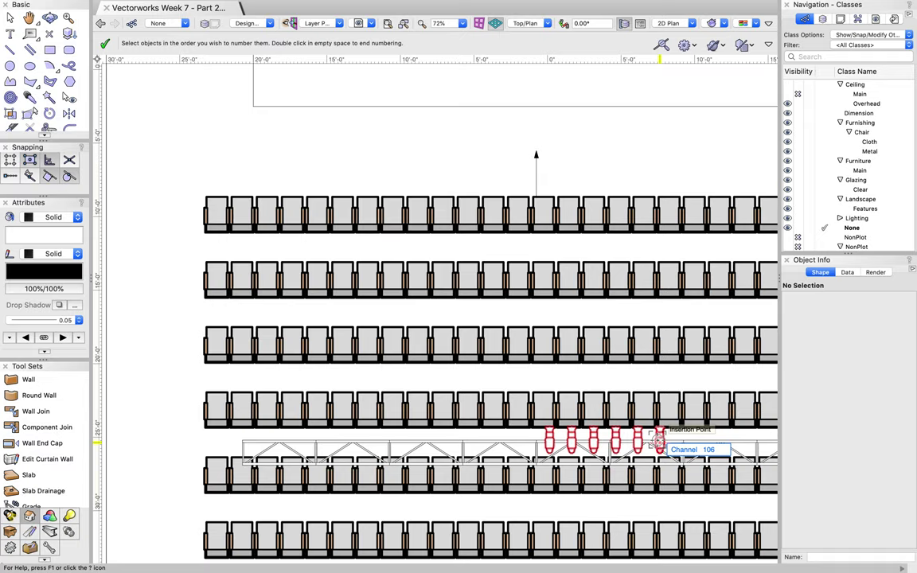
left_click(659, 440)
scroll(659, 440, "down", 6)
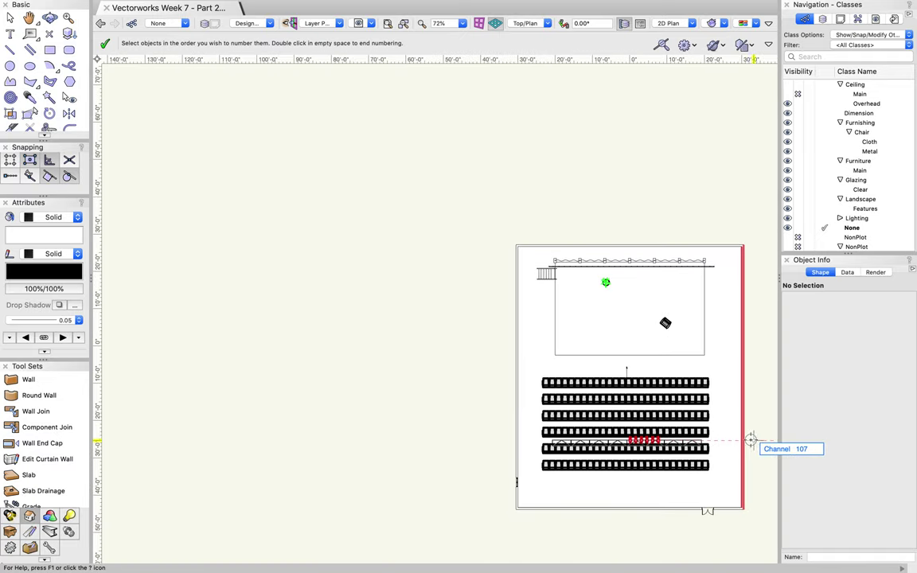
double_click(762, 440)
scroll(665, 438, "up", 4)
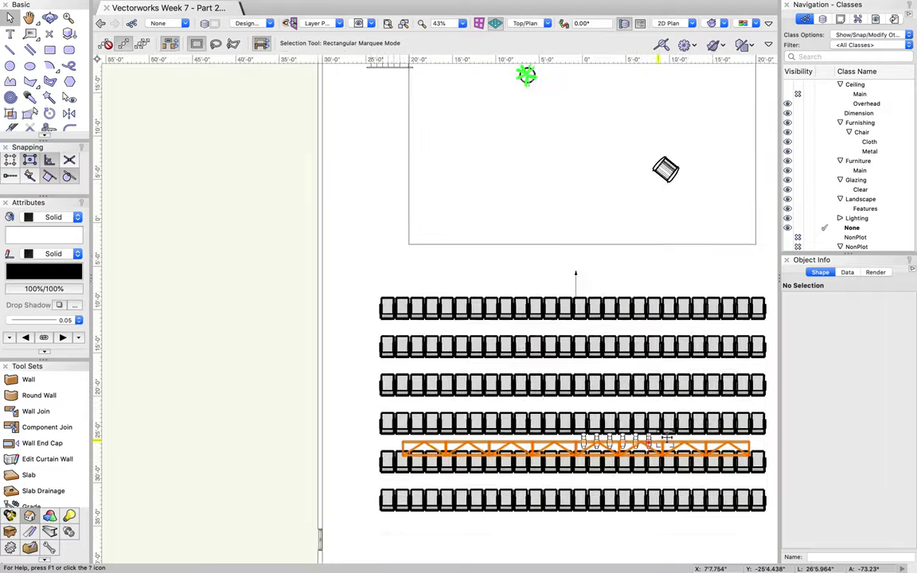
left_click(432, 438)
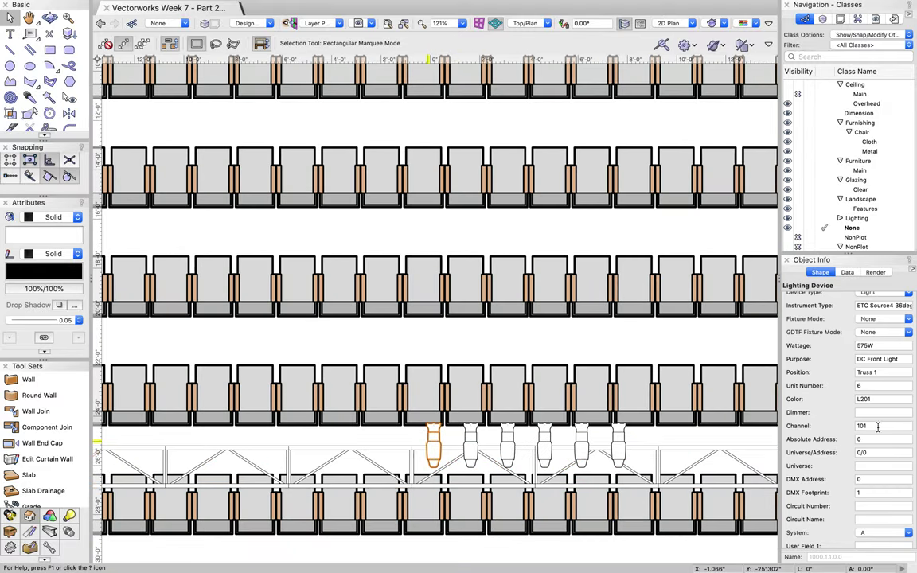
left_click(470, 438)
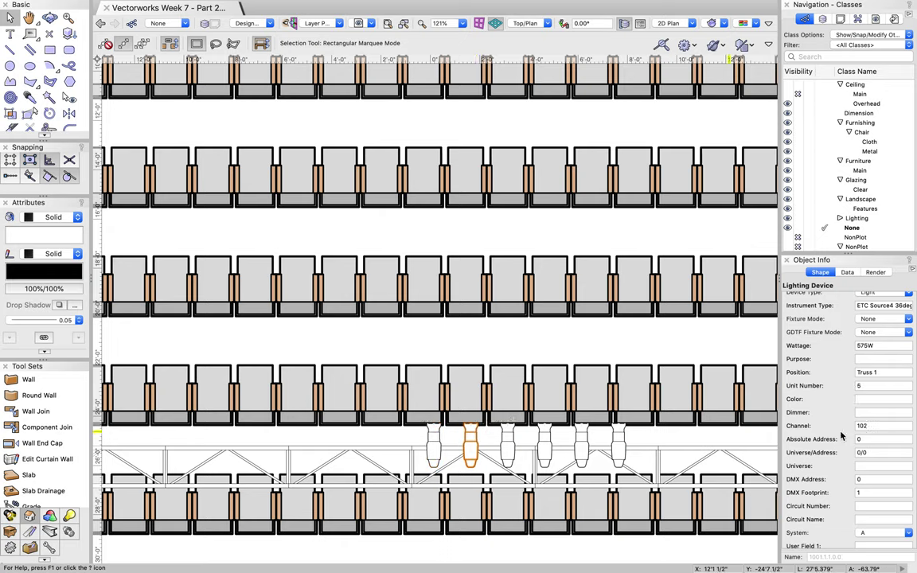
left_click(507, 442)
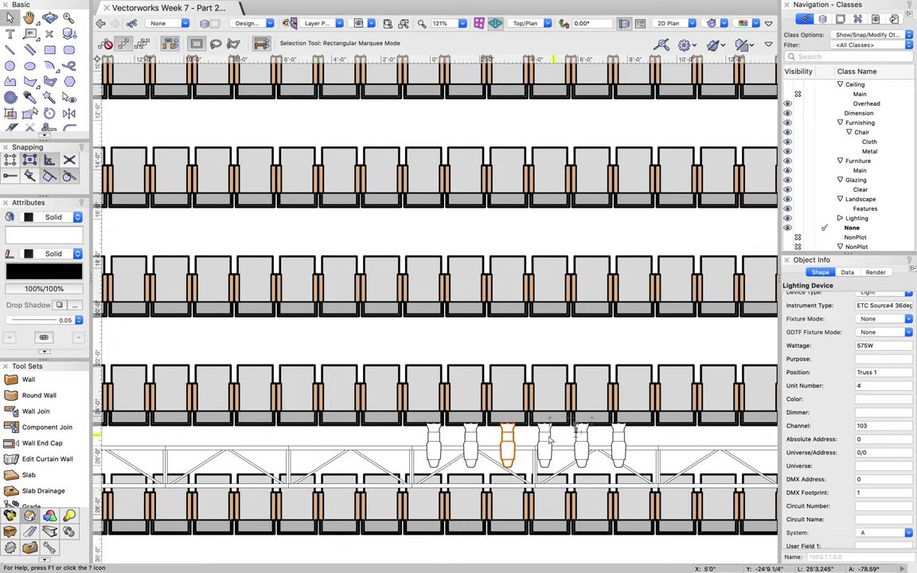
left_click(544, 440)
left_click(581, 440)
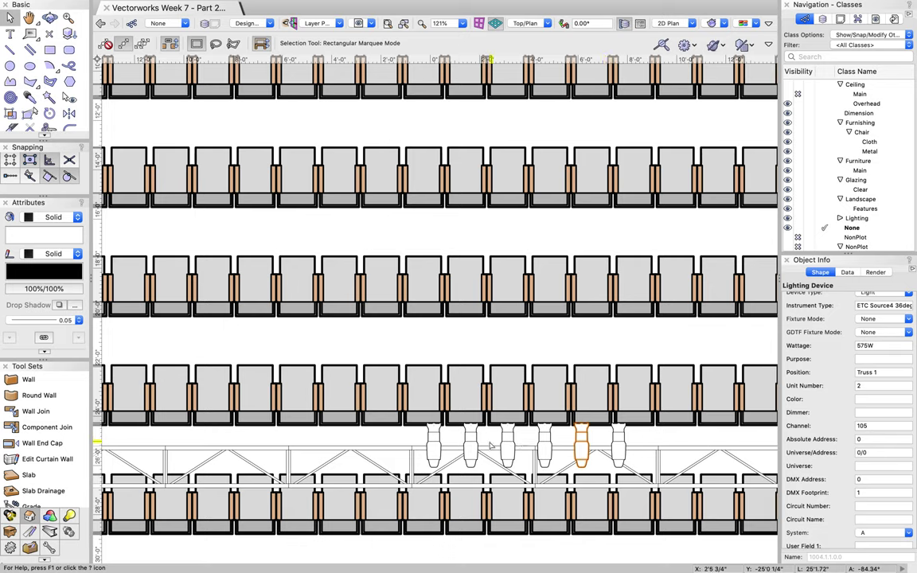
left_click(433, 436)
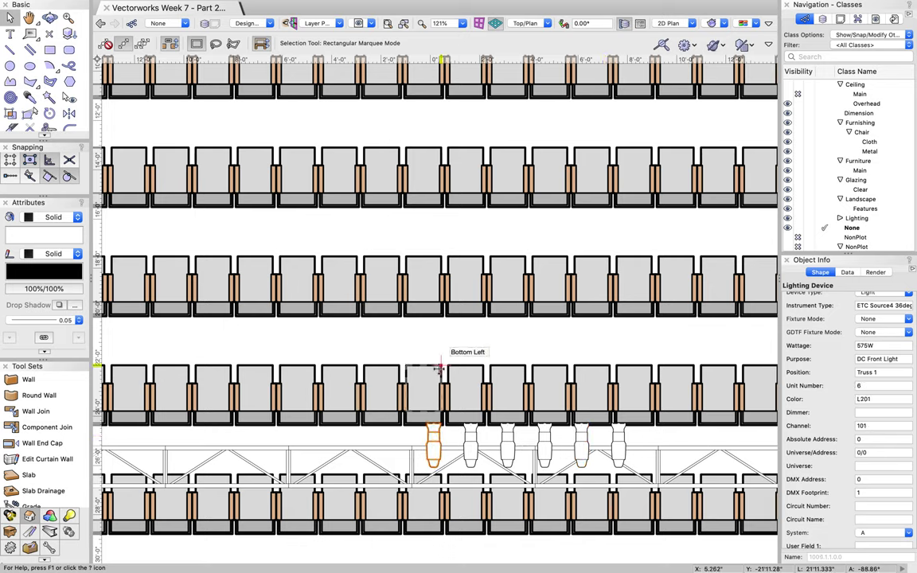
left_click(557, 448)
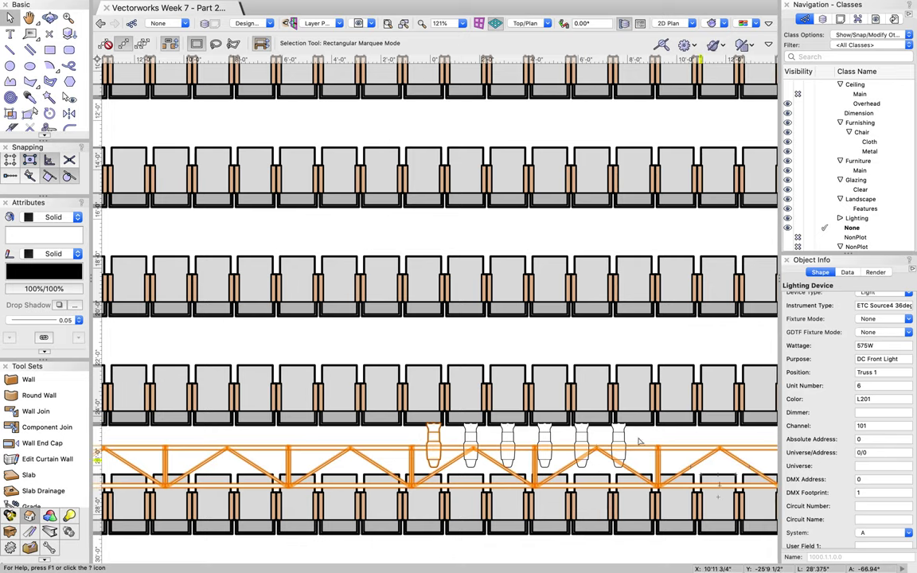
left_click(432, 436)
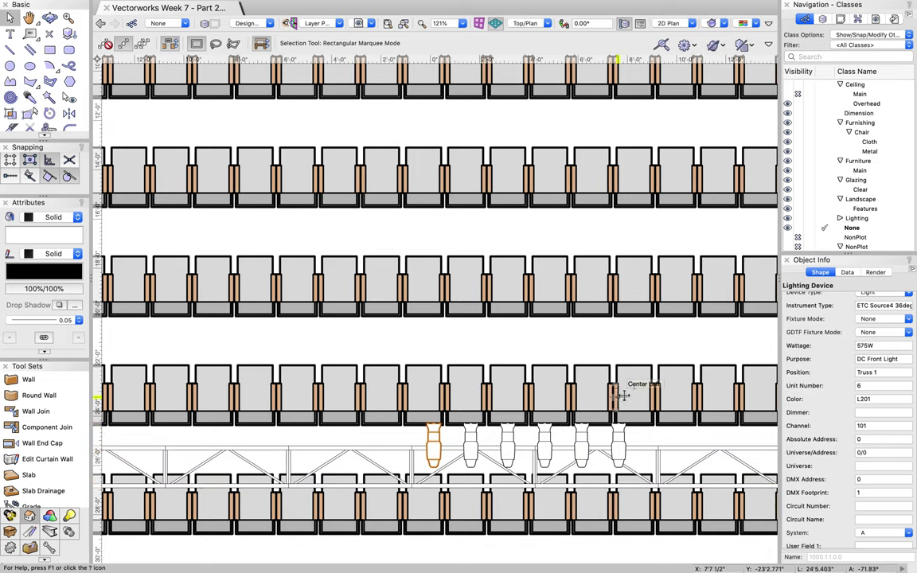